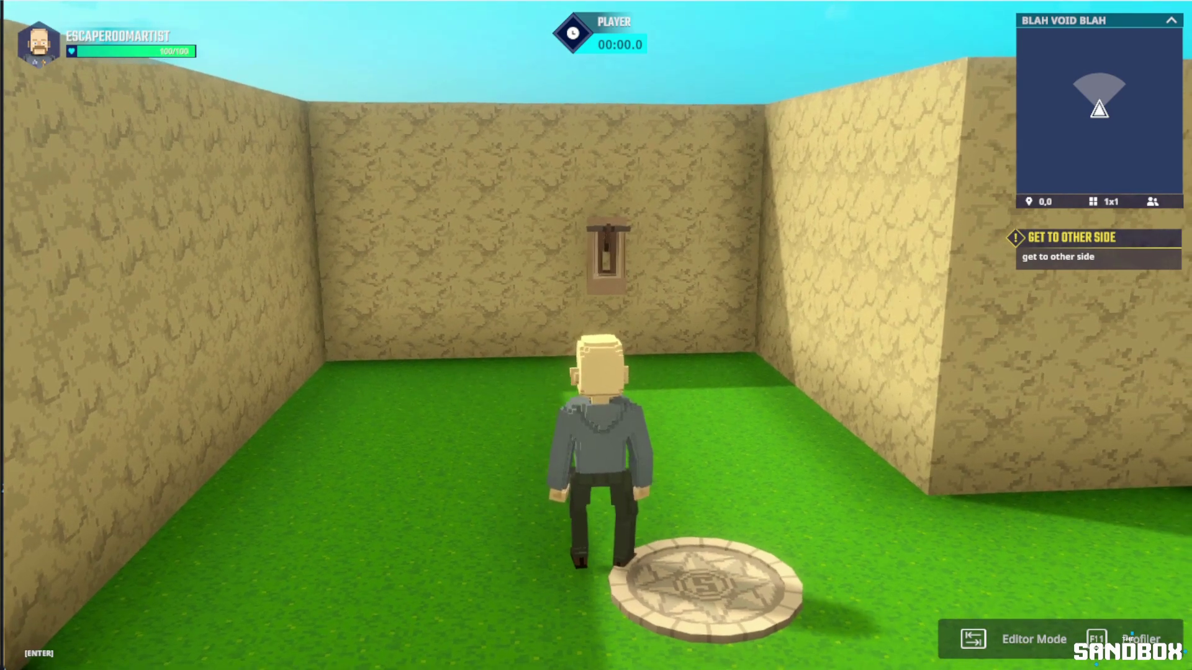
Step: Walk to the corner collectable to complete Quest 1, then head into the grass corridor
{"action": "key", "text": "w"}
{"action": "key", "text": "w"}
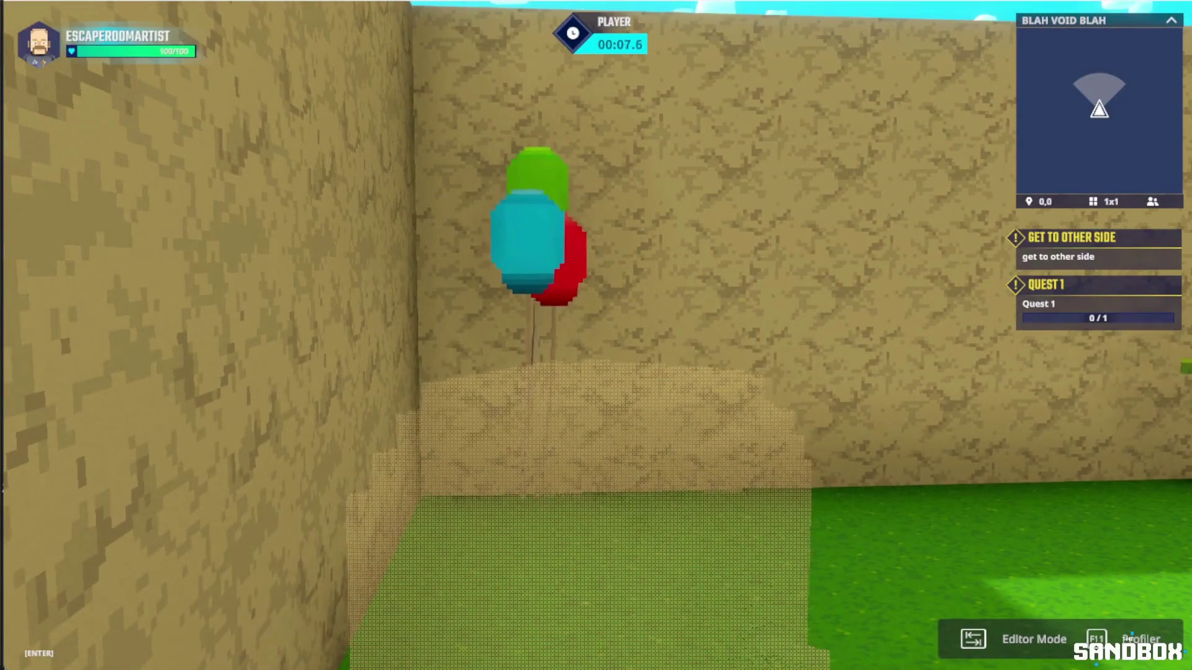
{"action": "key", "text": "w"}
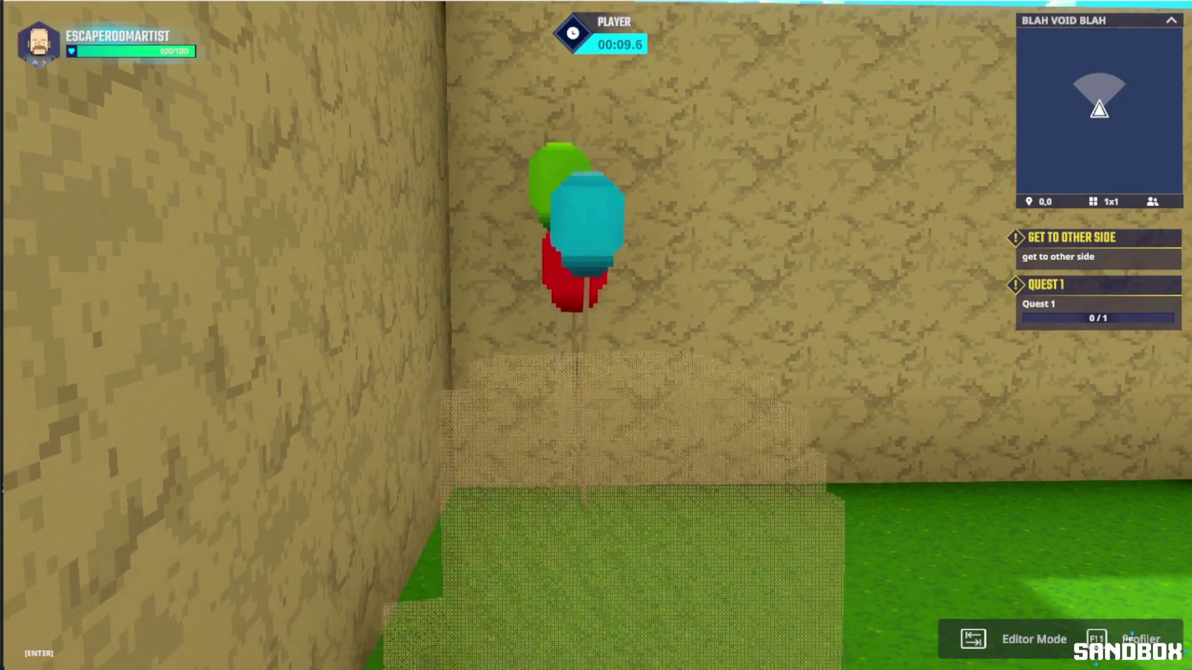
{"action": "key", "text": "w"}
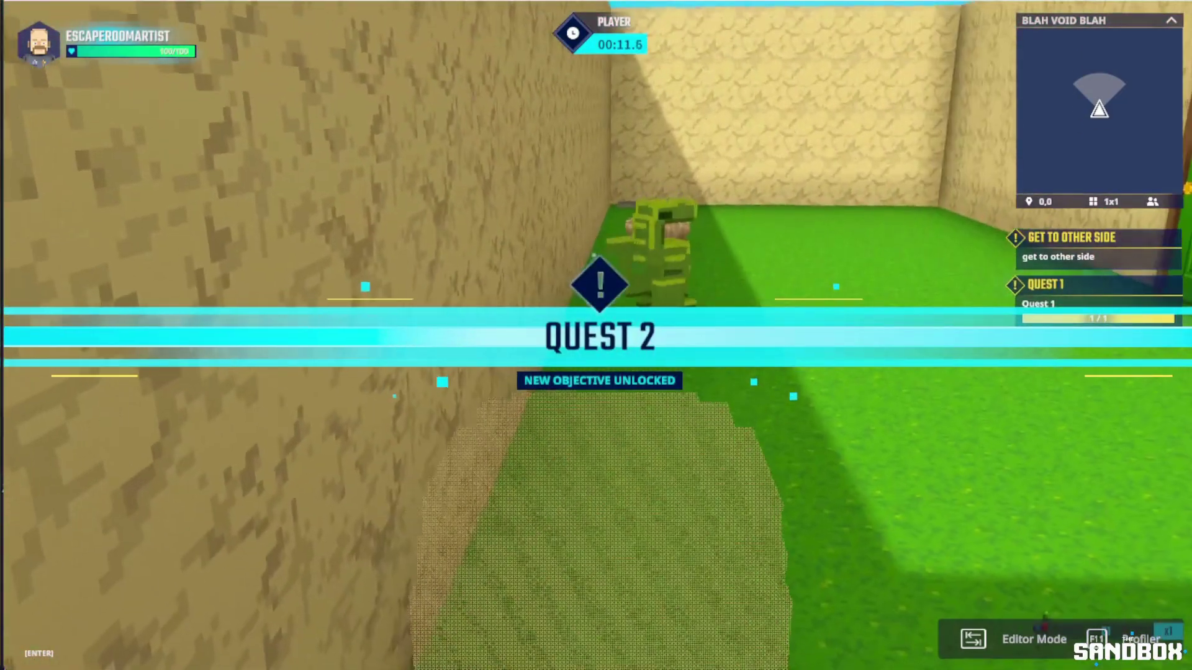
{"action": "key", "text": "w"}
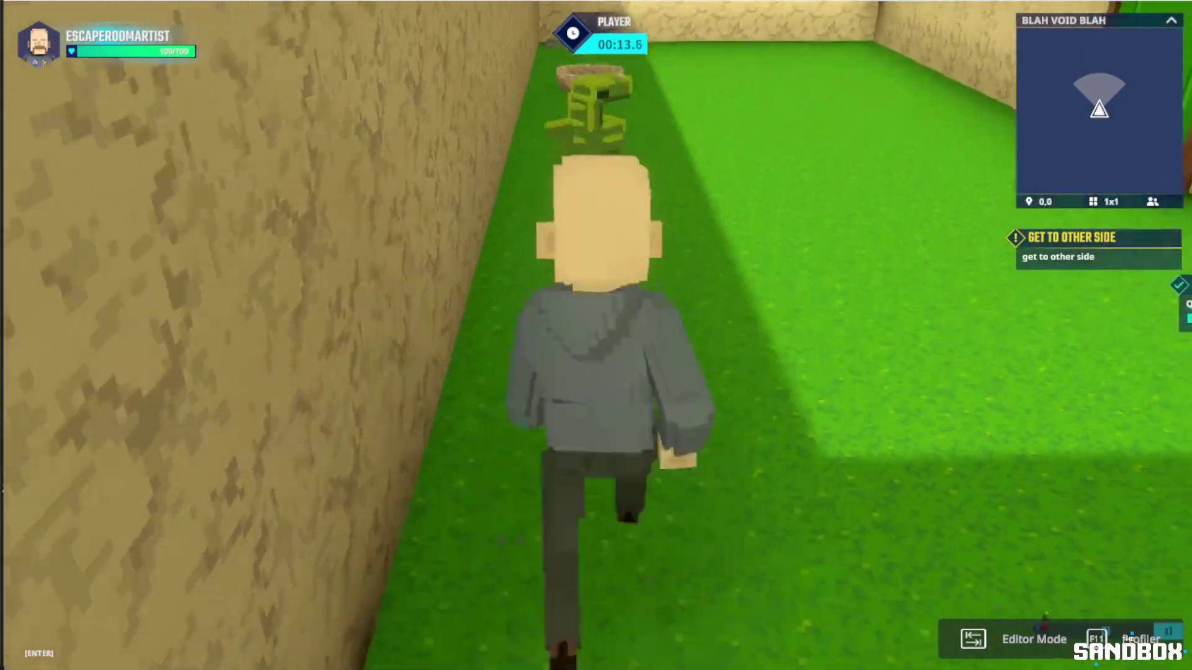
{"action": "scroll", "coordinate": [596, 336], "scroll_direction": "down", "scroll_amount": 3}
Step: Collect the corridor item for Quest 2, then reach the crate to finish Quest 3 at 36.8 seconds
{"action": "key", "text": "w"}
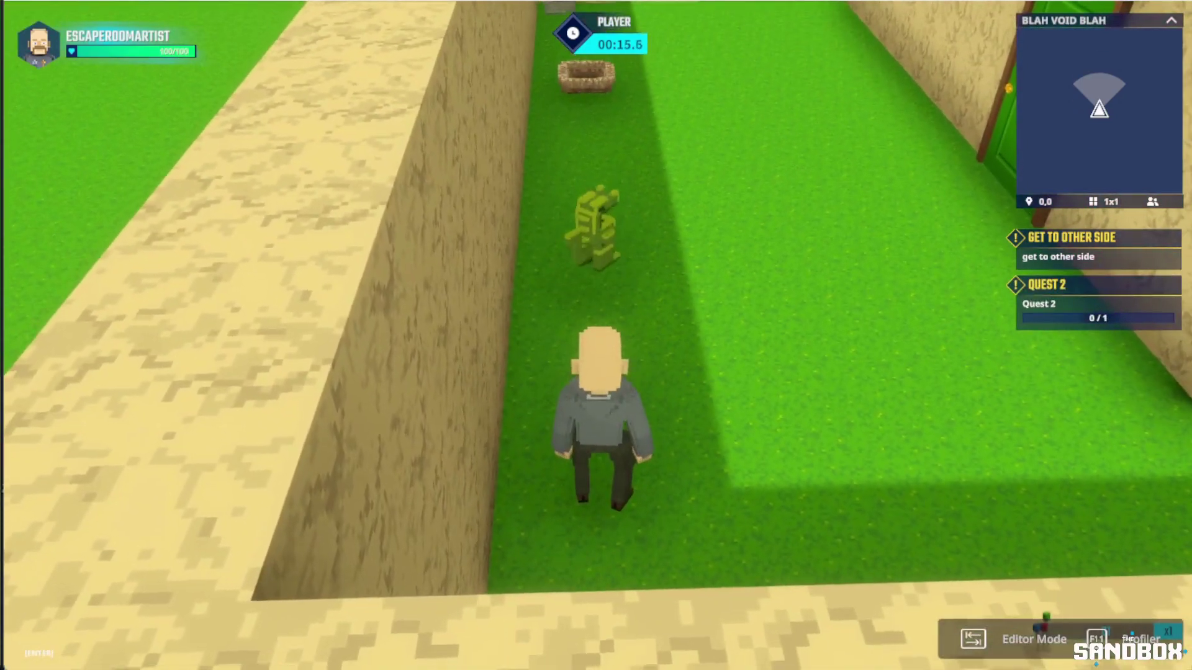
{"action": "key", "text": "w"}
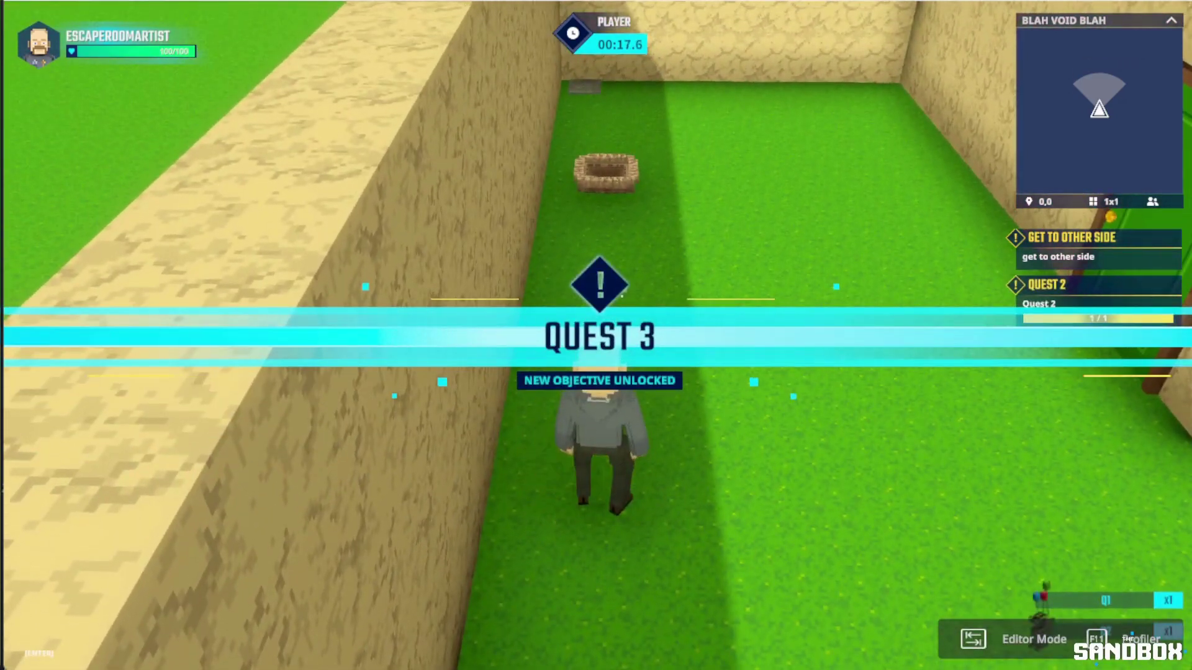
{"action": "key", "text": "w"}
{"action": "key", "text": "w"}
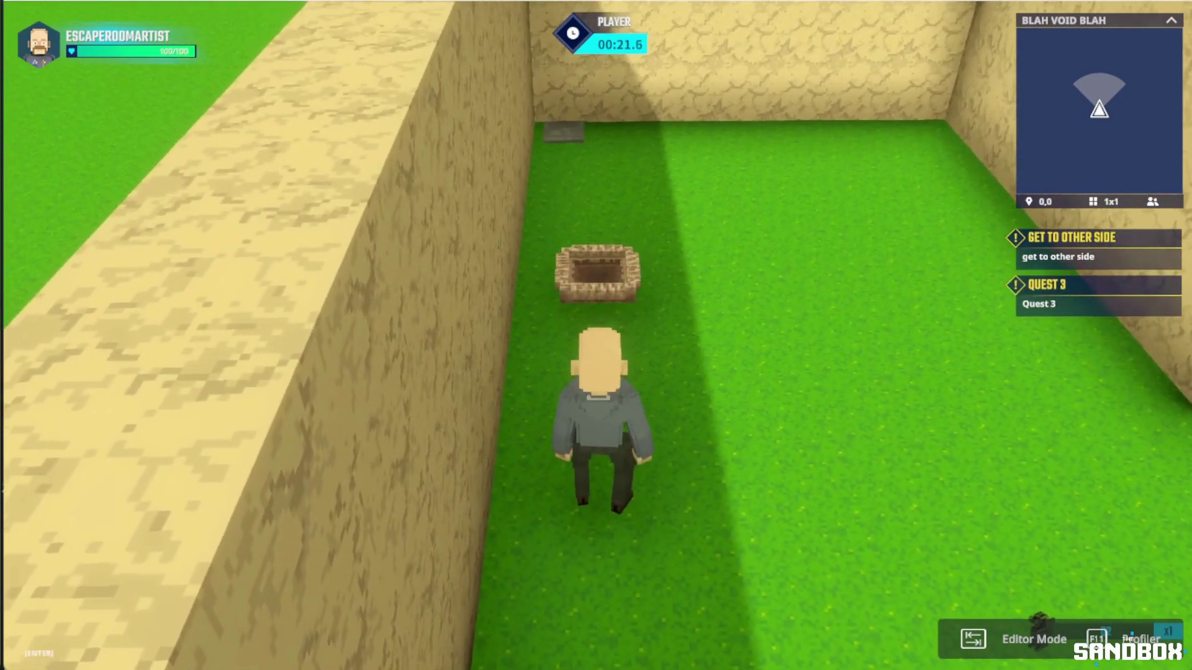
{"action": "key", "text": "w"}
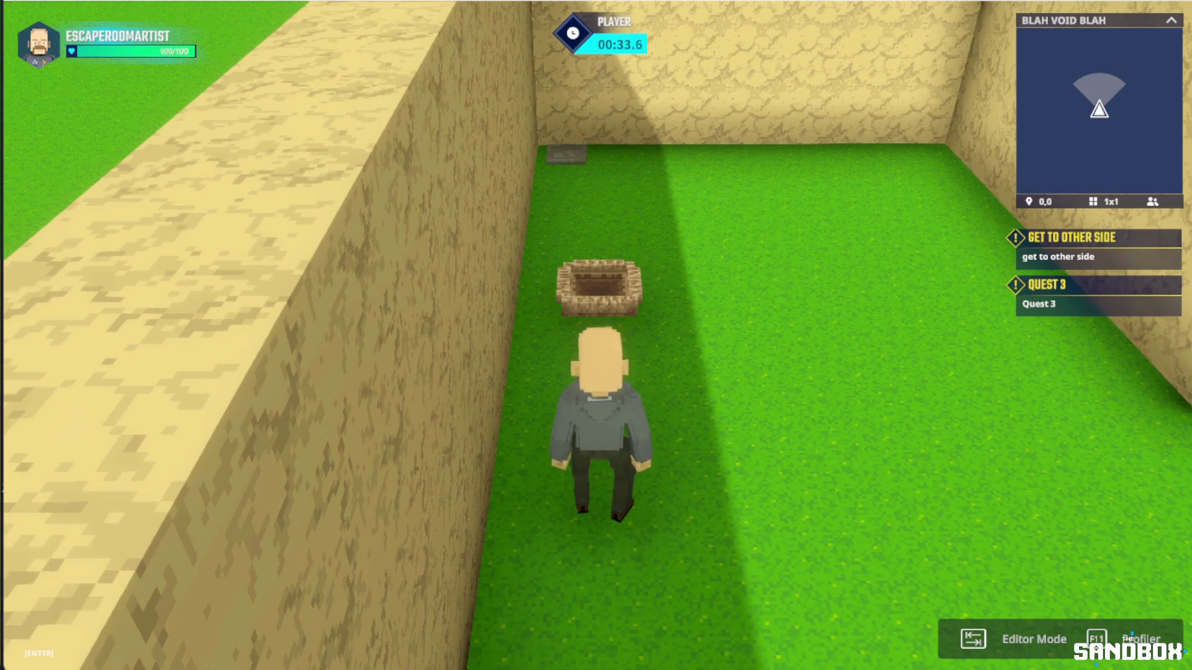
{"action": "key", "text": "w"}
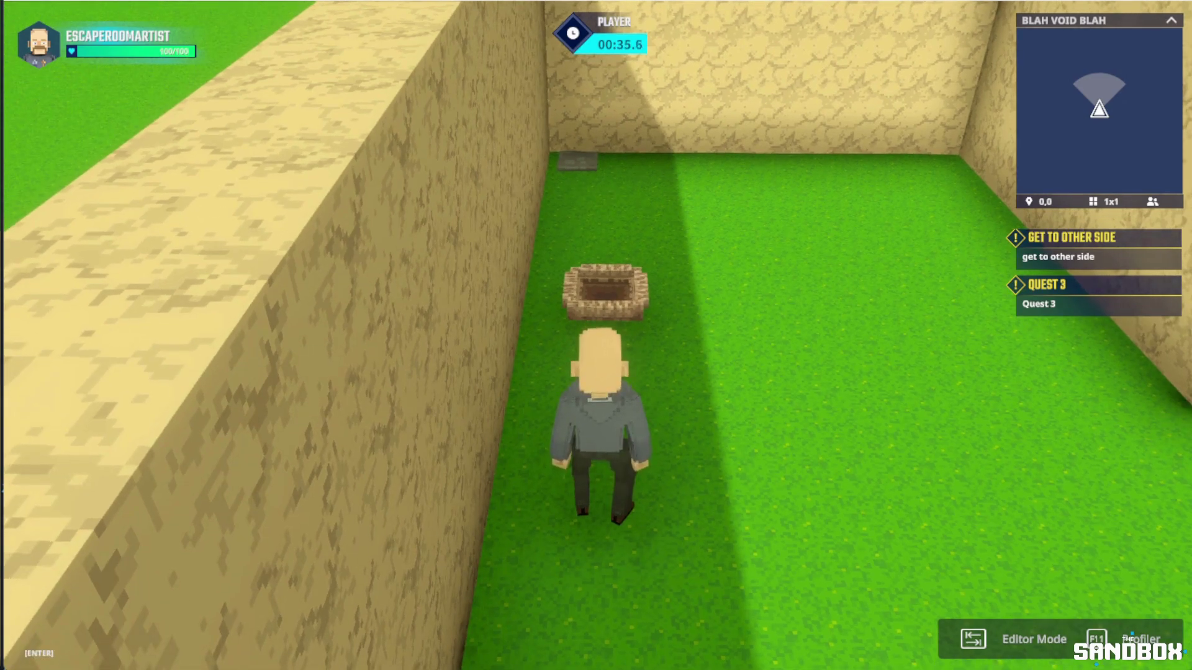
{"action": "key", "text": "w"}
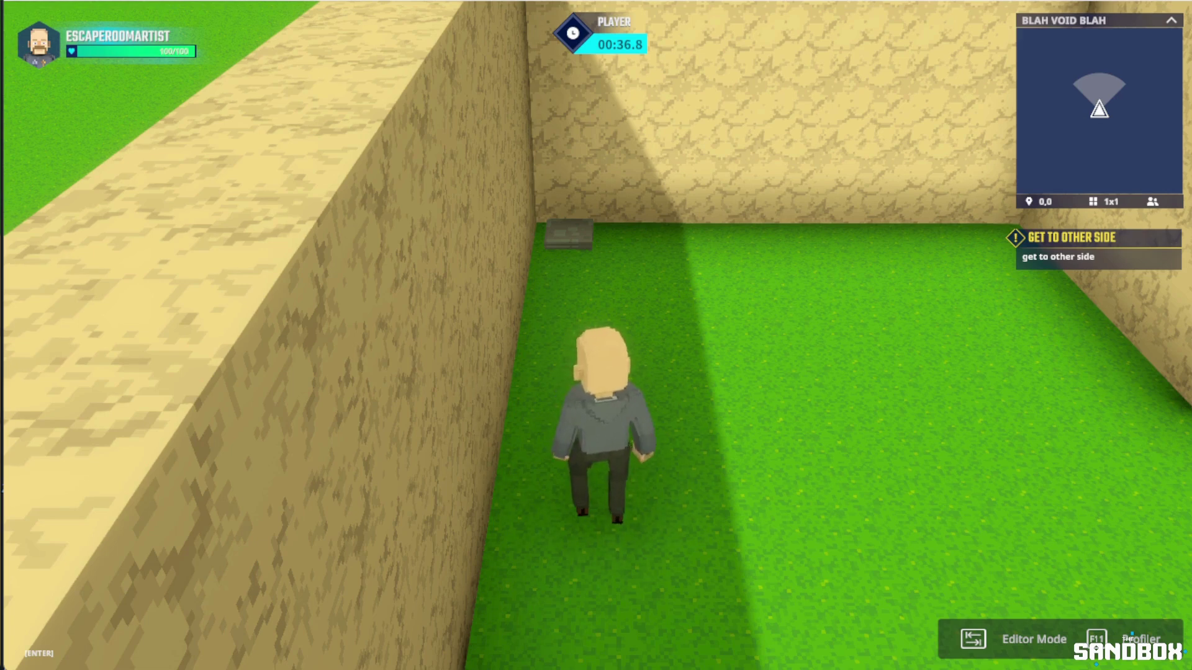
Step: Exit the playtest and expand Quest 1: Auto Unlock, Quest1Start message, one Quest1Tag collectable
{"action": "key", "text": "Tab"}
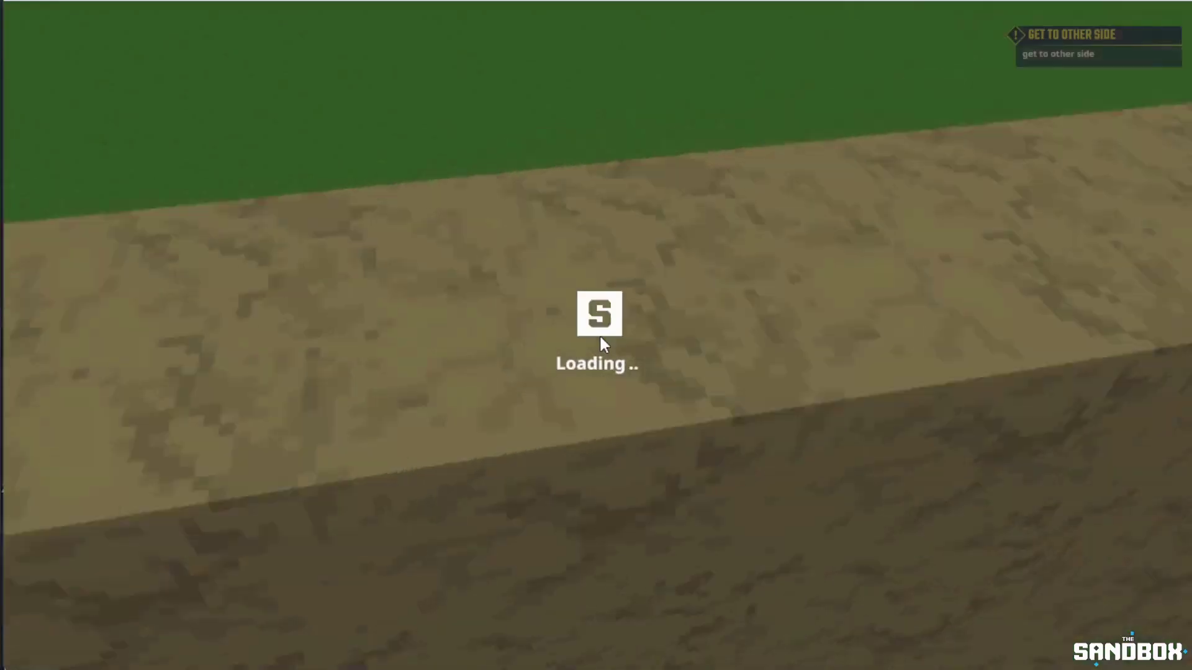
{"action": "scroll", "coordinate": [487, 296], "scroll_direction": "up", "scroll_amount": 2}
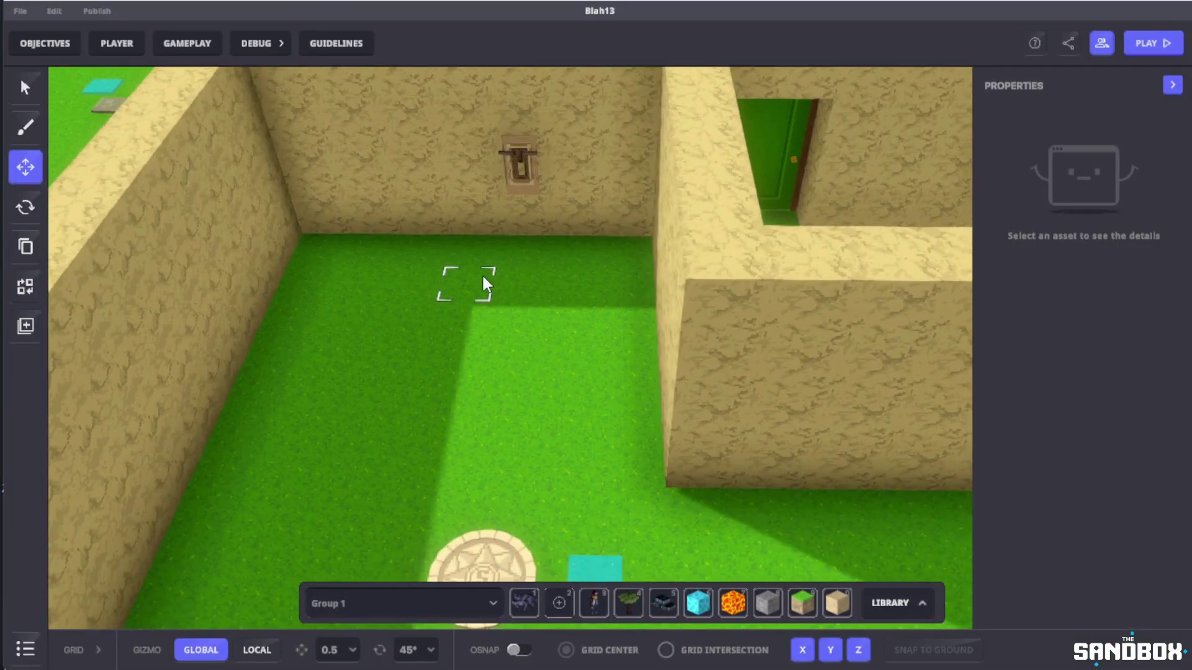
{"action": "scroll", "coordinate": [487, 285], "scroll_direction": "down", "scroll_amount": 2}
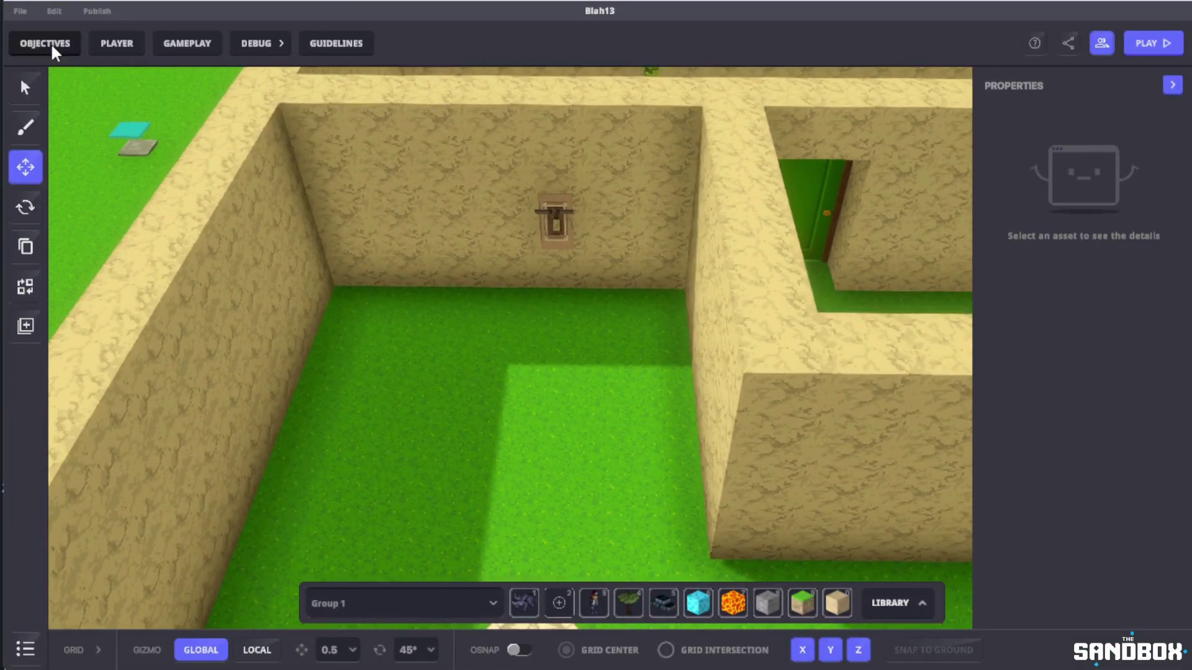
{"action": "left_click", "coordinate": [50, 43]}
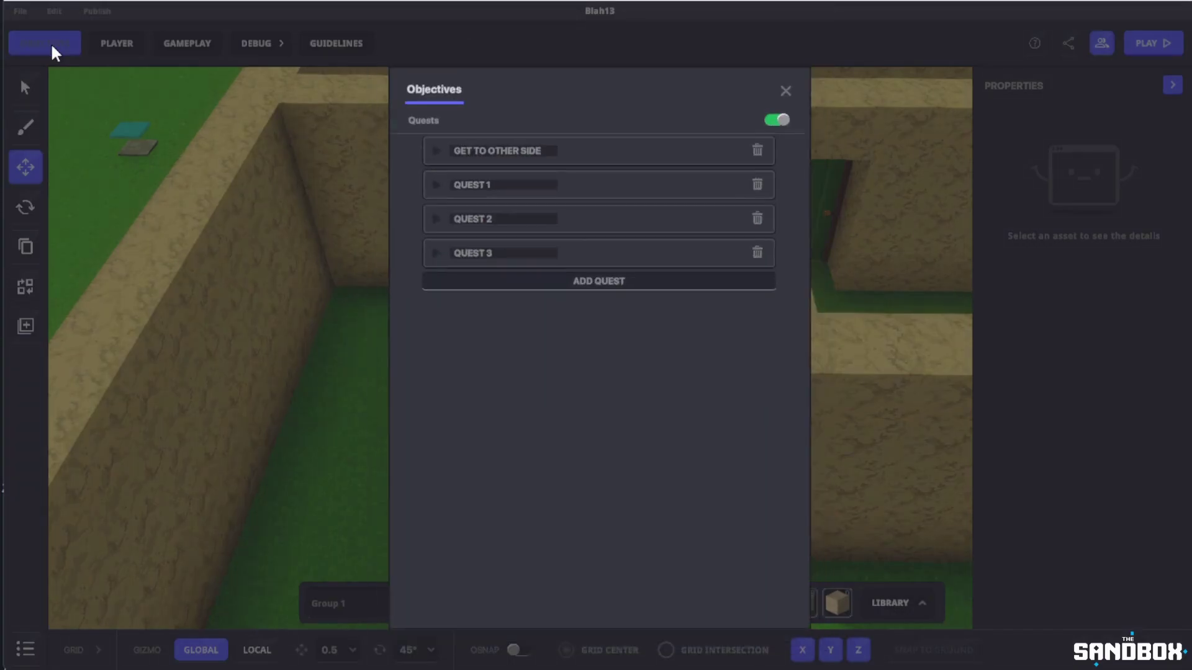
{"action": "left_click", "coordinate": [435, 185]}
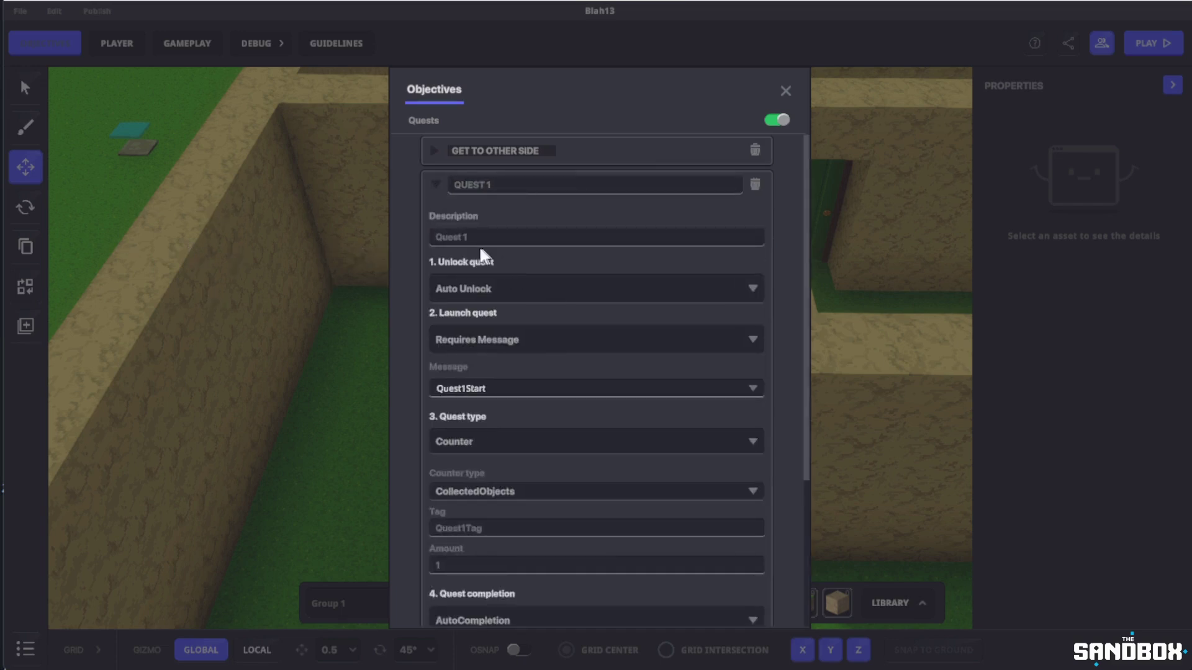
{"action": "scroll", "coordinate": [488, 250], "scroll_direction": "down", "scroll_amount": 1}
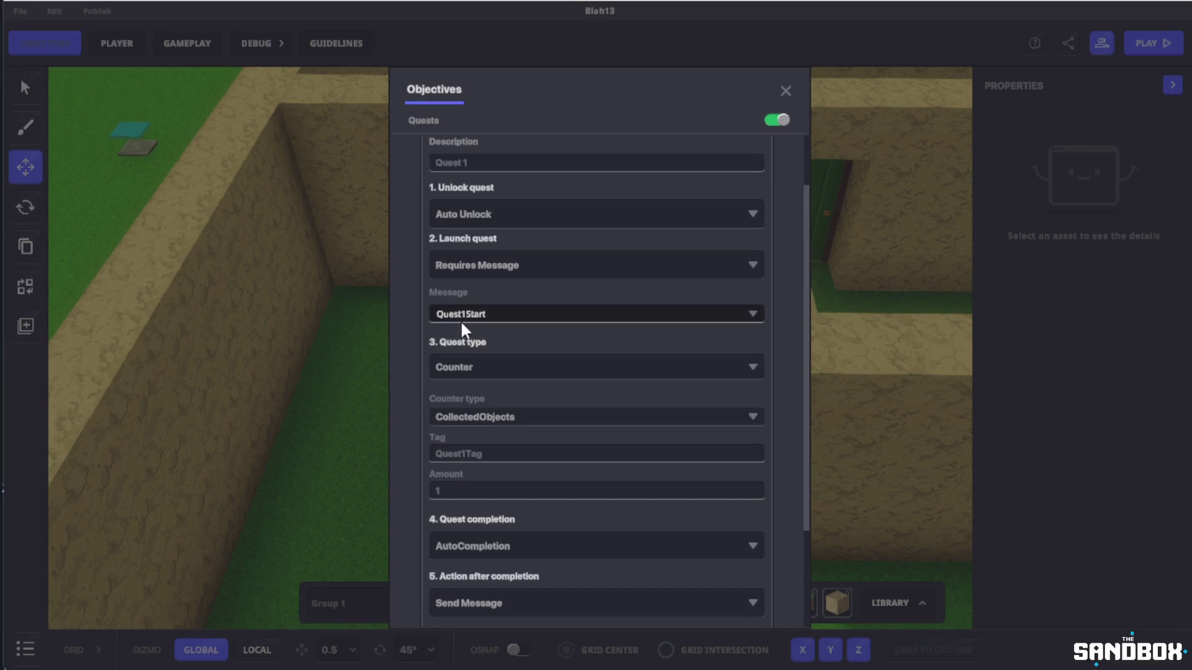
Step: Close Objectives and show the Ancient Lever's logic: Interact broadcasts TimerStart, teleporting to TeleportLocation
{"action": "left_click", "coordinate": [785, 91]}
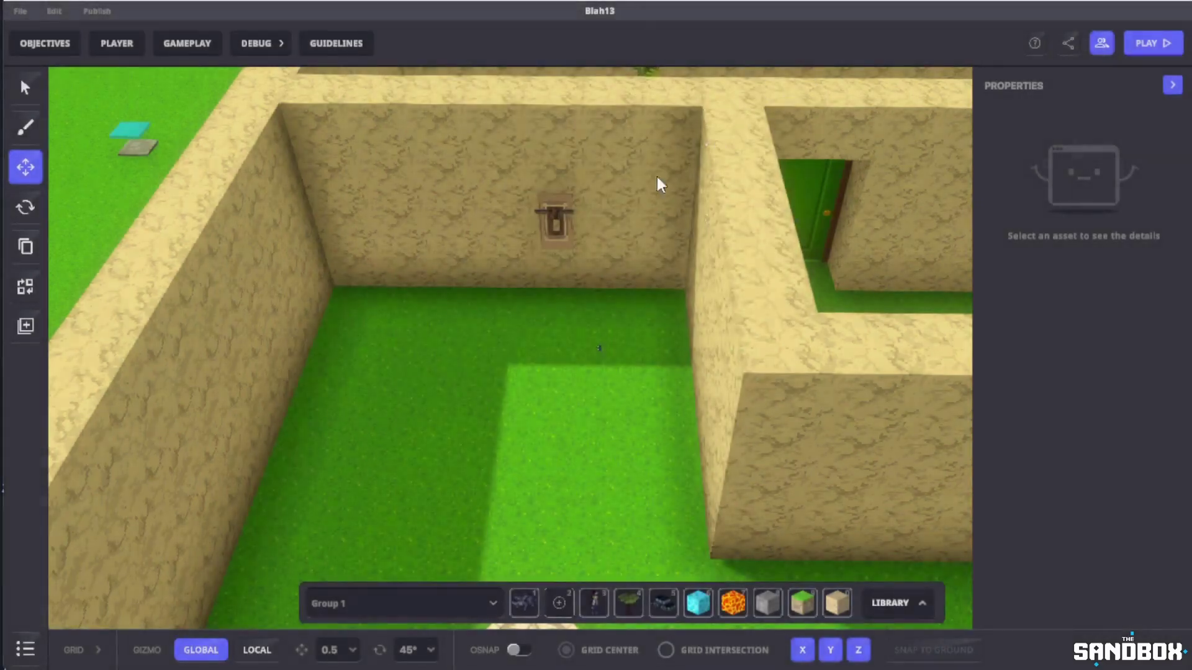
{"action": "left_click", "coordinate": [549, 229]}
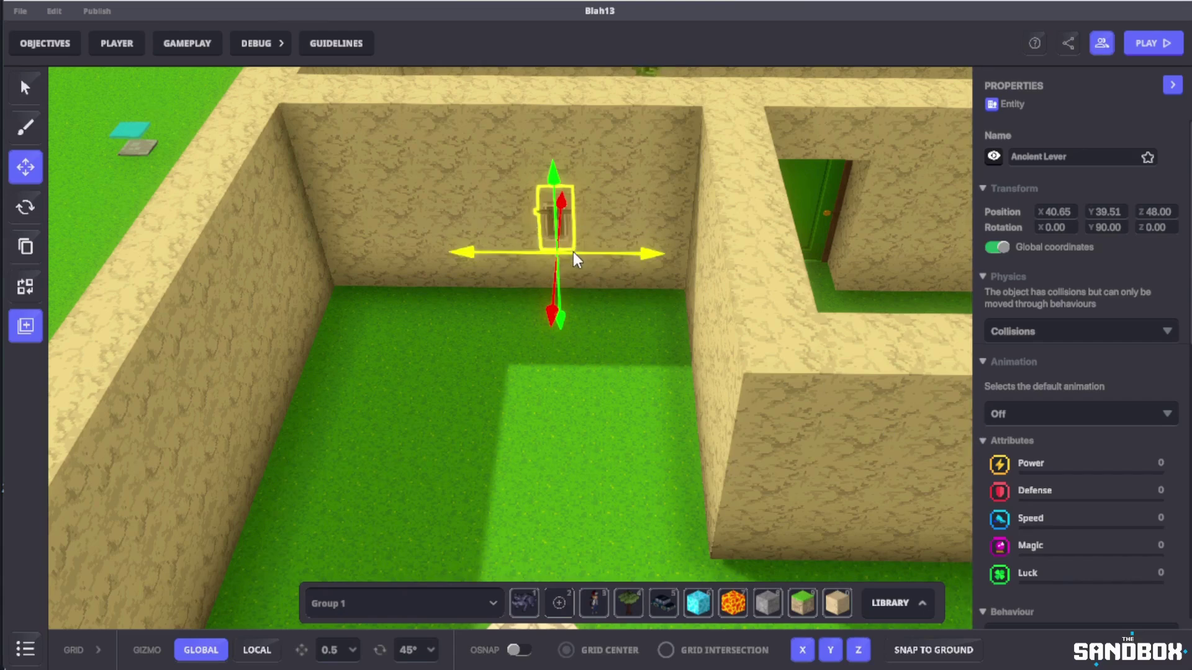
{"action": "scroll", "coordinate": [572, 252], "scroll_direction": "up", "scroll_amount": 2}
{"action": "scroll", "coordinate": [1070, 371], "scroll_direction": "down", "scroll_amount": 5}
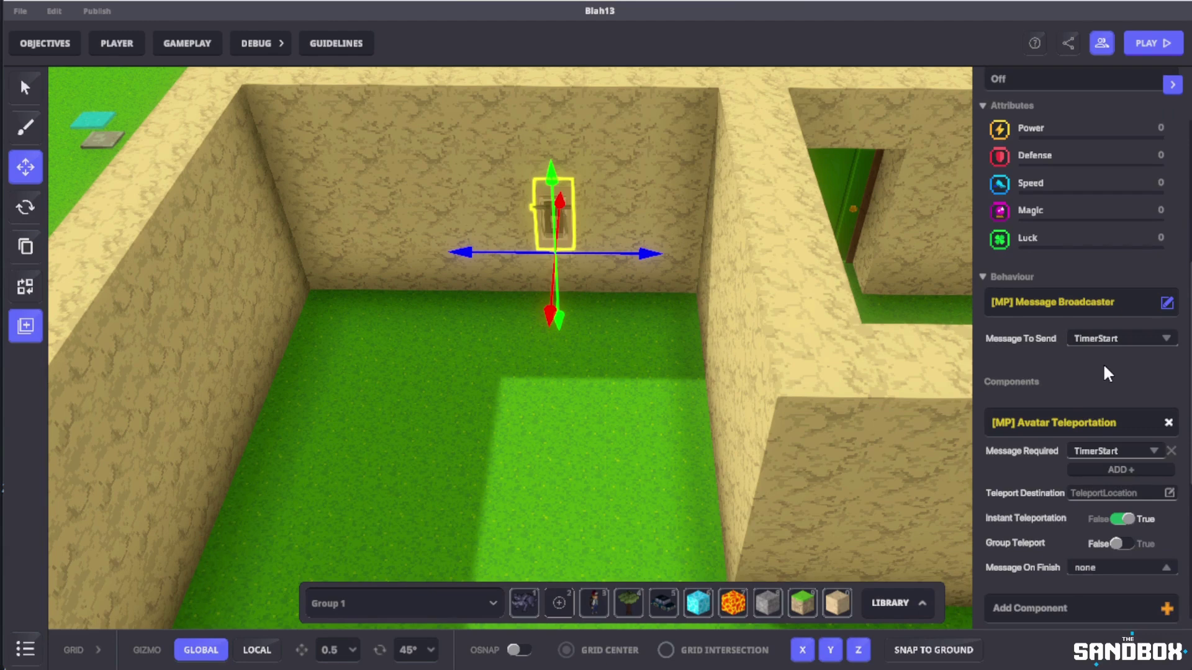
{"action": "scroll", "coordinate": [1093, 366], "scroll_direction": "down", "scroll_amount": 3}
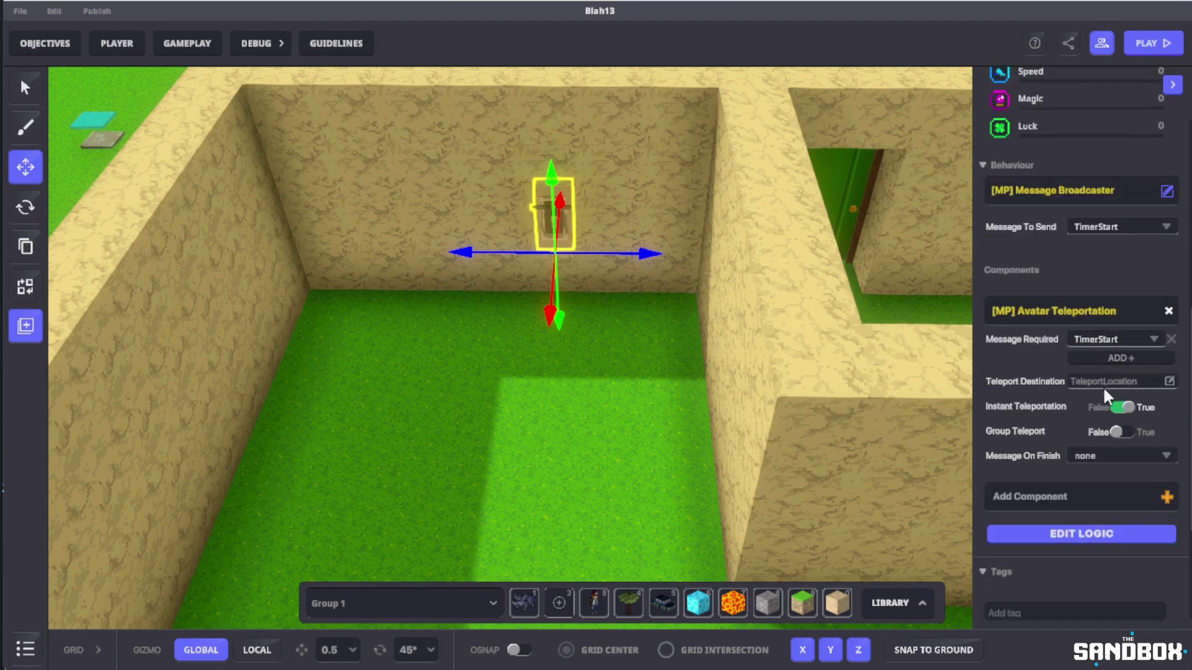
{"action": "left_click", "coordinate": [1114, 532]}
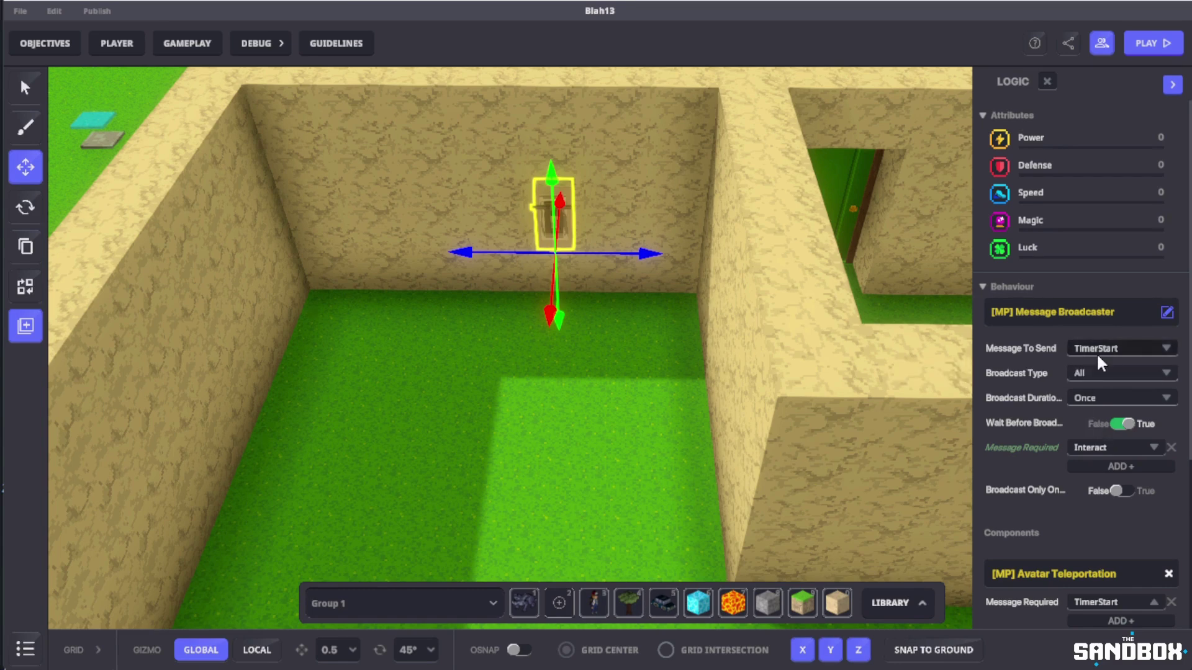
{"action": "scroll", "coordinate": [1096, 351], "scroll_direction": "down", "scroll_amount": 3}
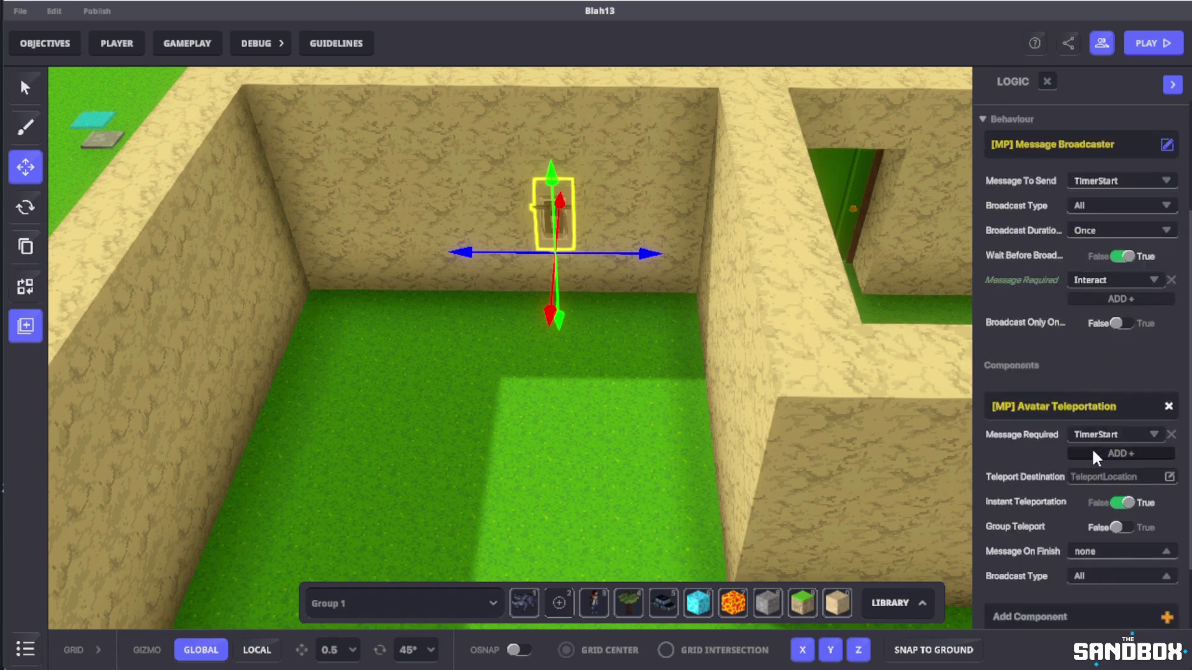
{"action": "scroll", "coordinate": [1081, 442], "scroll_direction": "down", "scroll_amount": 2}
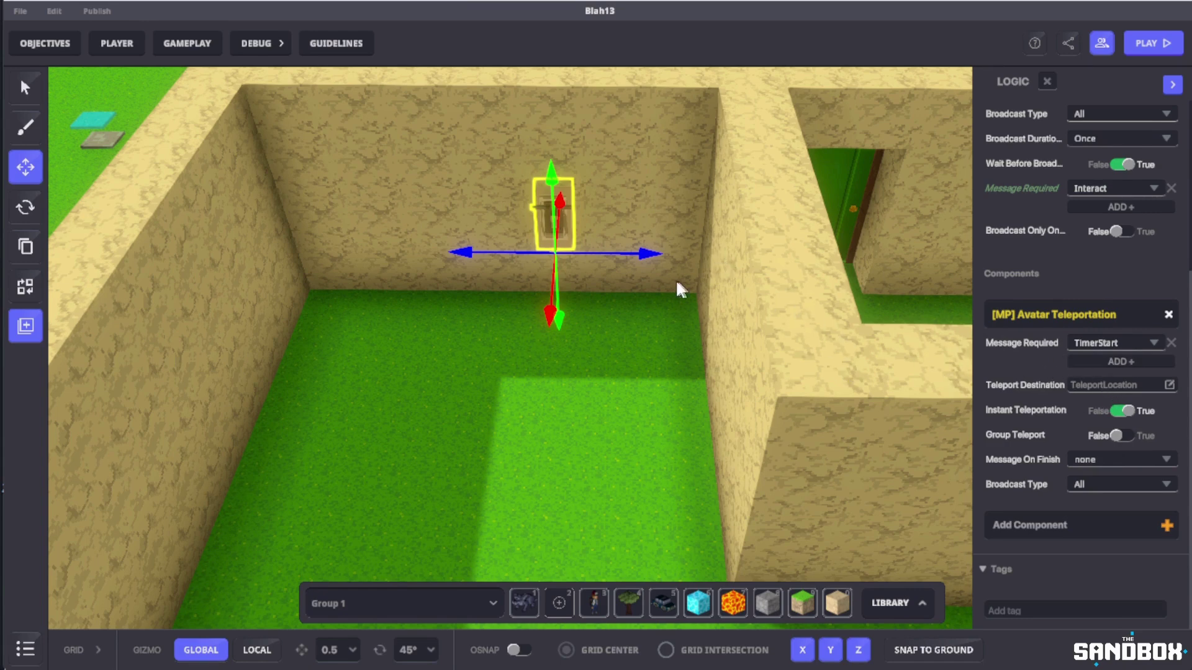
Step: Show the teal trigger tile's logic: its 1×1.5×1 box sends Quest1Start on enter, Exit on exit
{"action": "right_click_drag", "start_coordinate": [668, 287], "coordinate": [531, 347]}
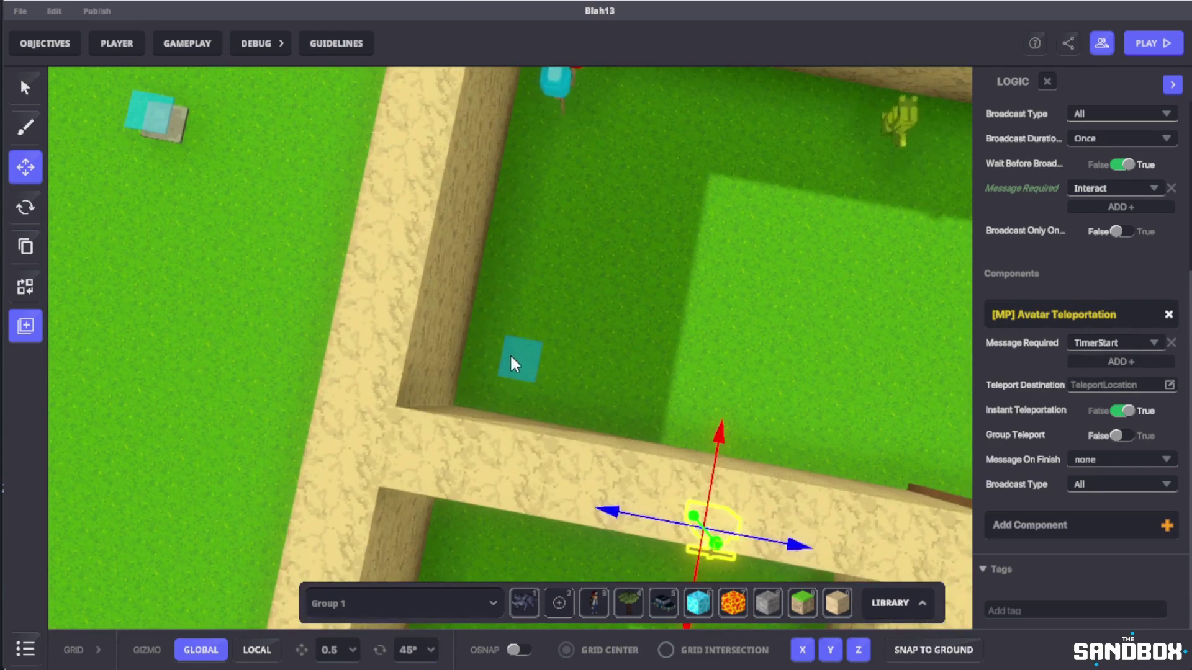
{"action": "left_click", "coordinate": [511, 353]}
{"action": "scroll", "coordinate": [1088, 361], "scroll_direction": "down", "scroll_amount": 3}
{"action": "scroll", "coordinate": [1107, 493], "scroll_direction": "down", "scroll_amount": 1}
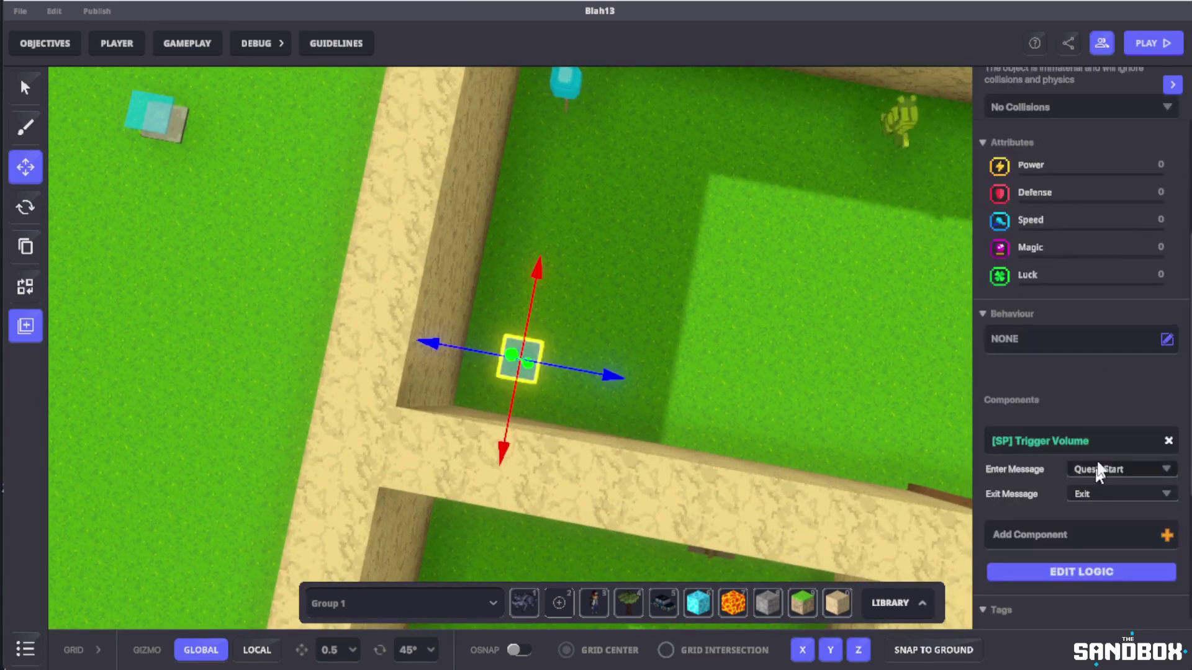
{"action": "scroll", "coordinate": [1092, 341], "scroll_direction": "up", "scroll_amount": 4}
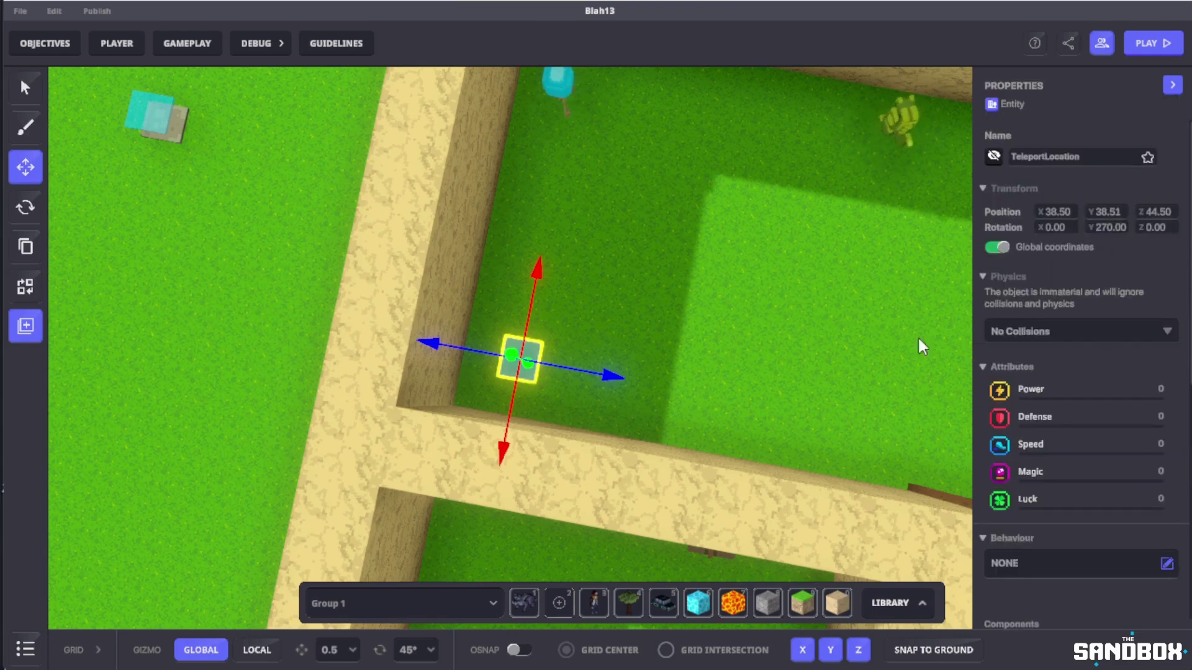
{"action": "scroll", "coordinate": [1036, 406], "scroll_direction": "down", "scroll_amount": 3}
{"action": "scroll", "coordinate": [1048, 406], "scroll_direction": "down", "scroll_amount": 2}
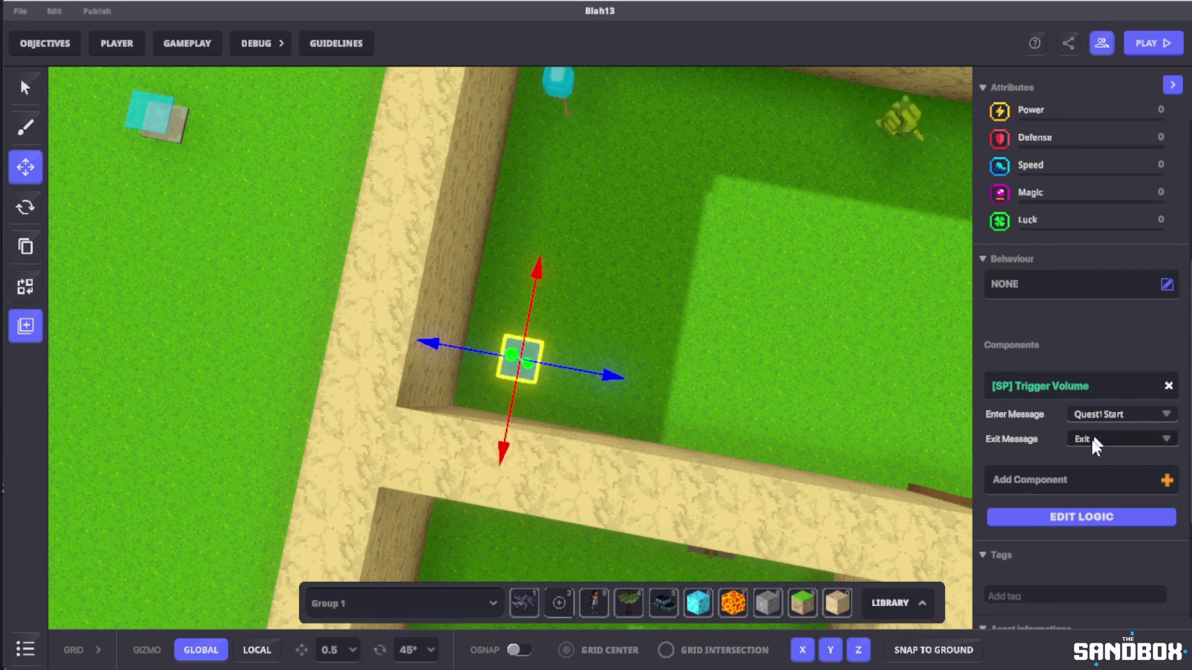
{"action": "left_click", "coordinate": [1062, 517]}
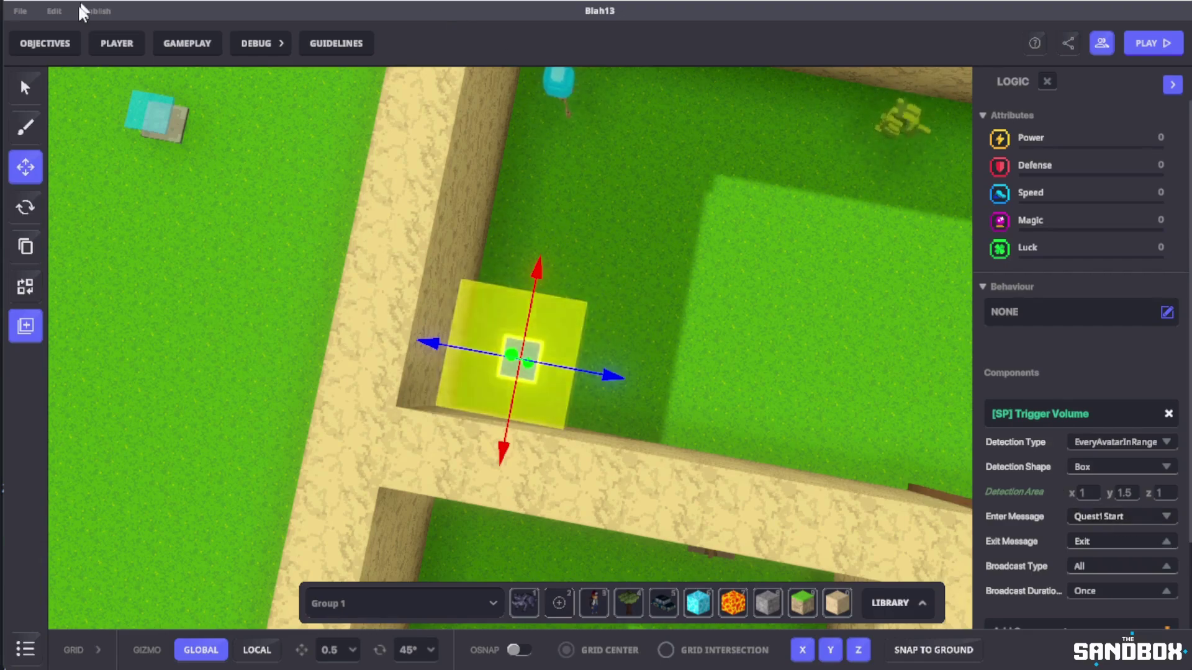
Step: In Objectives, expand the Quest 2 and Quest 3 settings
{"action": "left_click", "coordinate": [57, 44]}
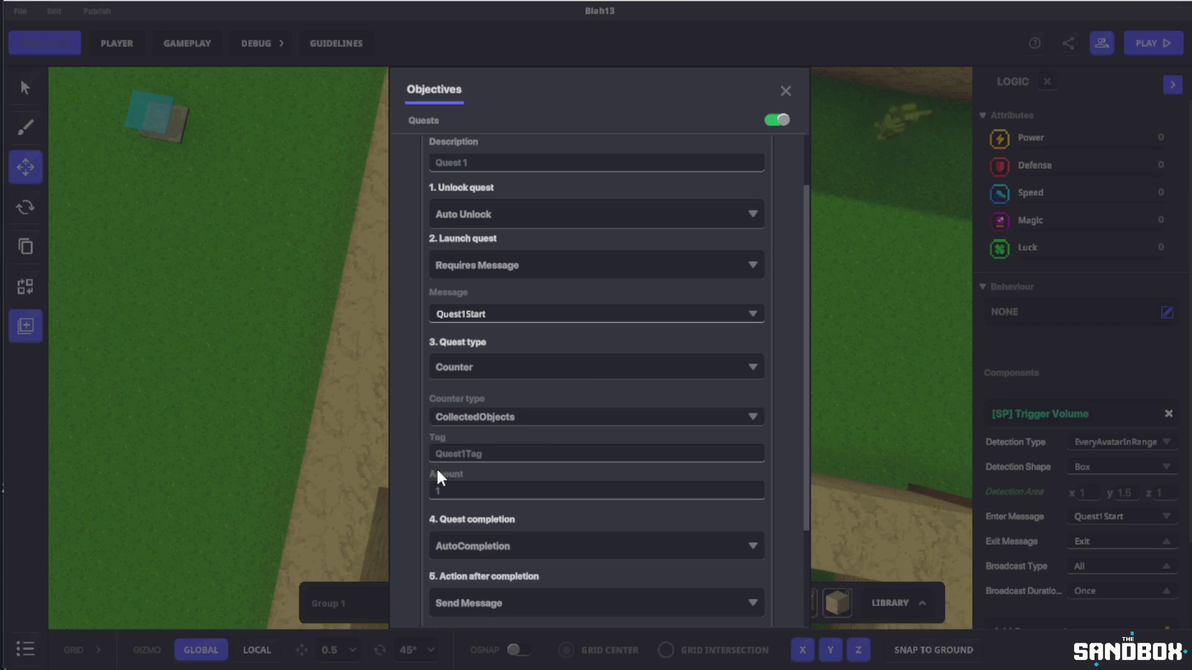
{"action": "scroll", "coordinate": [513, 370], "scroll_direction": "down", "scroll_amount": 3}
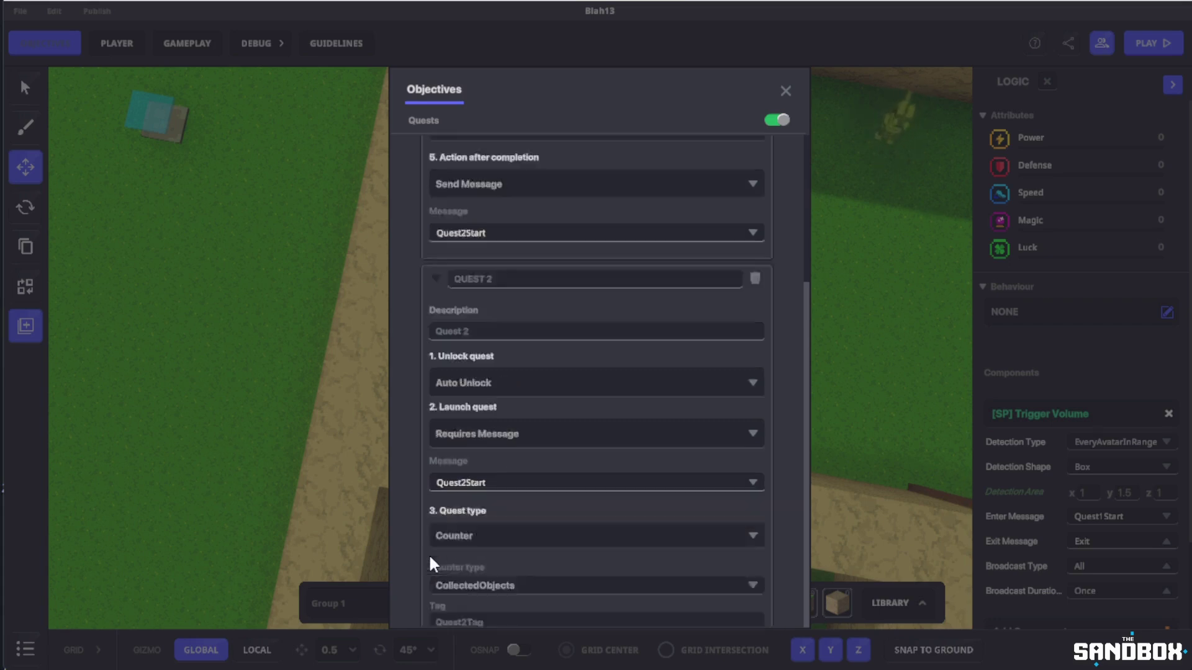
{"action": "left_click", "coordinate": [430, 555]}
{"action": "scroll", "coordinate": [570, 481], "scroll_direction": "down", "scroll_amount": 5}
{"action": "scroll", "coordinate": [505, 326], "scroll_direction": "down", "scroll_amount": 3}
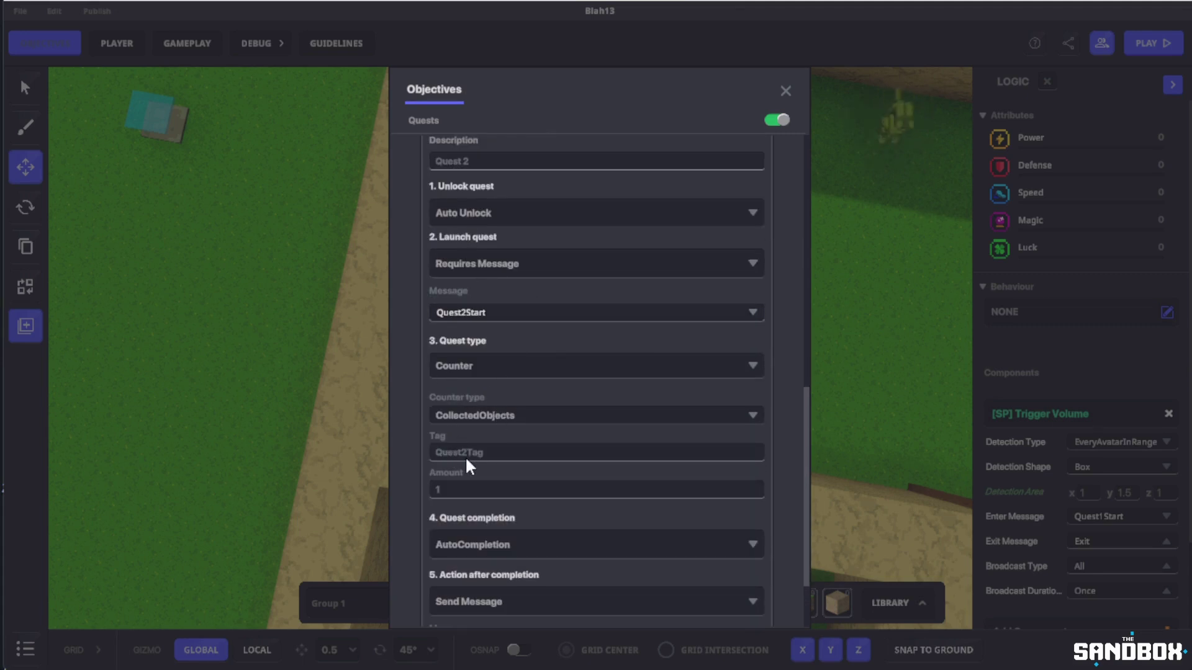
{"action": "scroll", "coordinate": [467, 461], "scroll_direction": "down", "scroll_amount": 2}
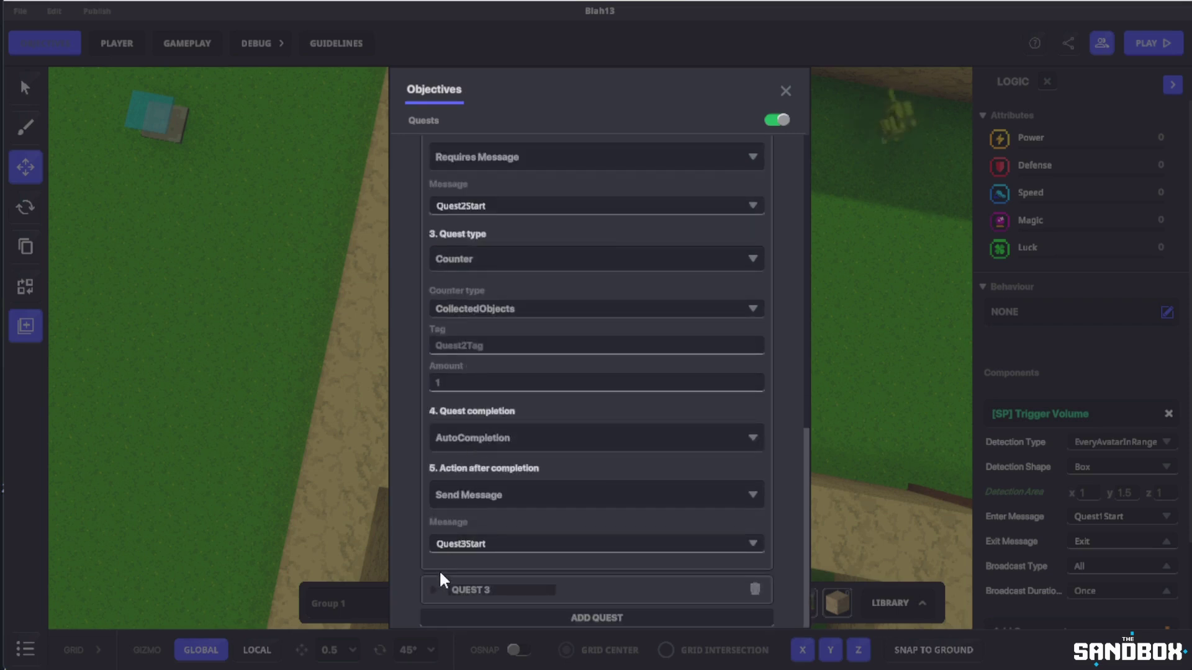
{"action": "left_click", "coordinate": [437, 591]}
{"action": "scroll", "coordinate": [537, 452], "scroll_direction": "down", "scroll_amount": 8}
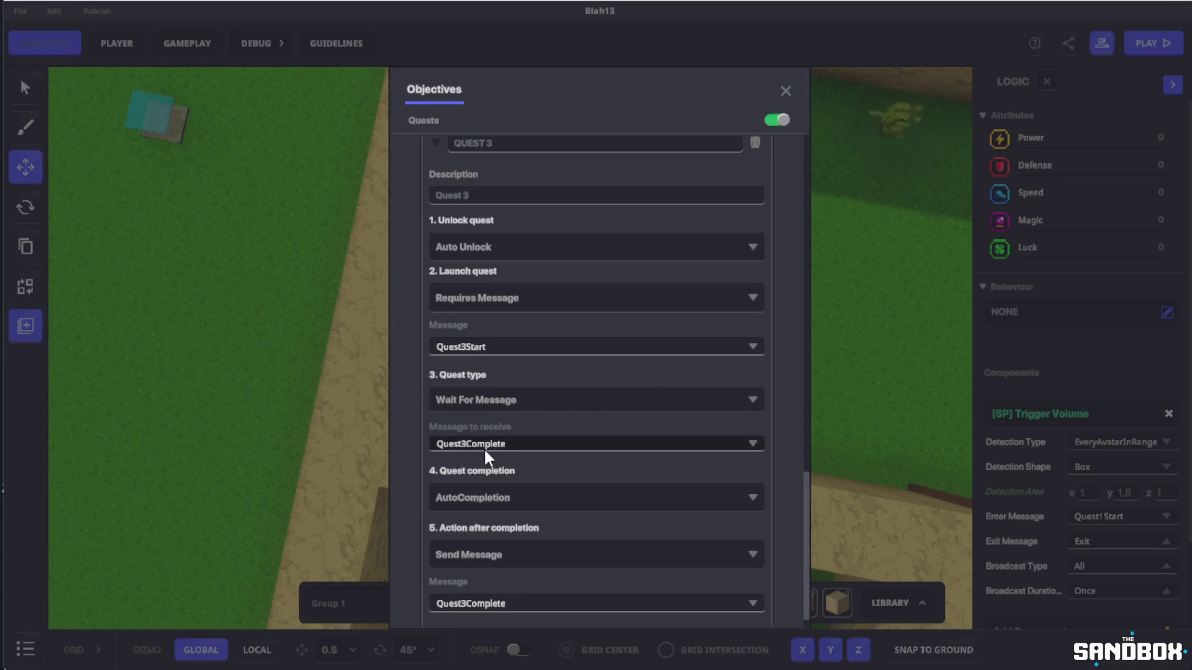
{"action": "scroll", "coordinate": [552, 484], "scroll_direction": "down", "scroll_amount": 1}
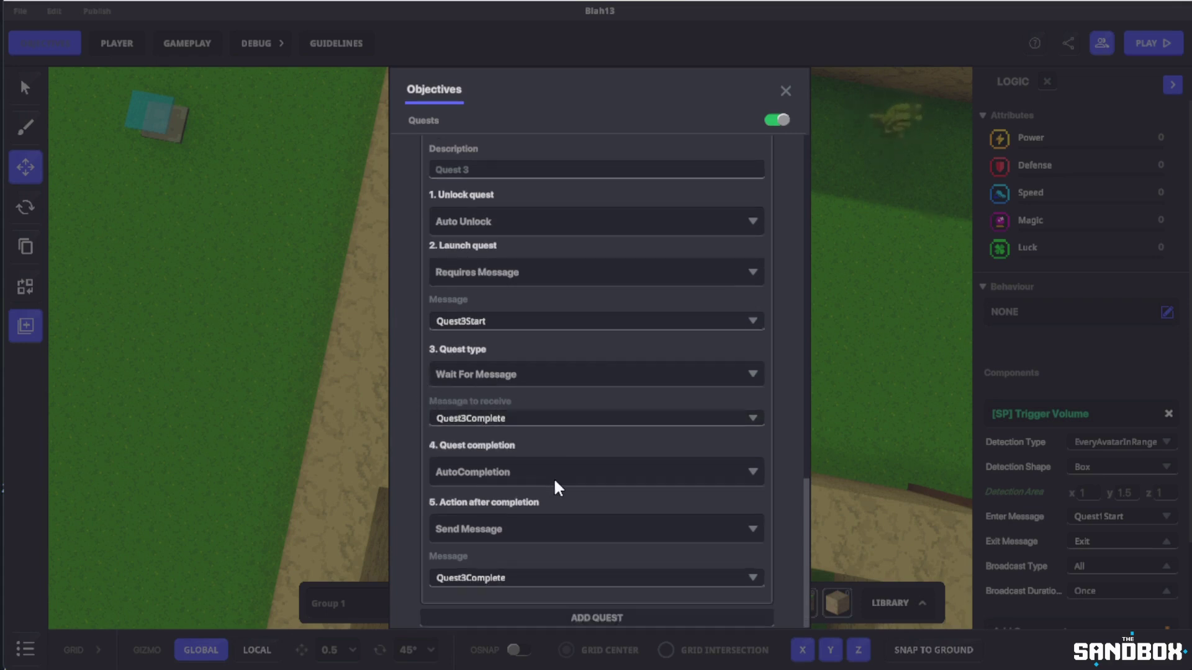
Step: Set Quest 3's message to none and its after-completion action to Nothing, then close Objectives
{"action": "left_click", "coordinate": [752, 575]}
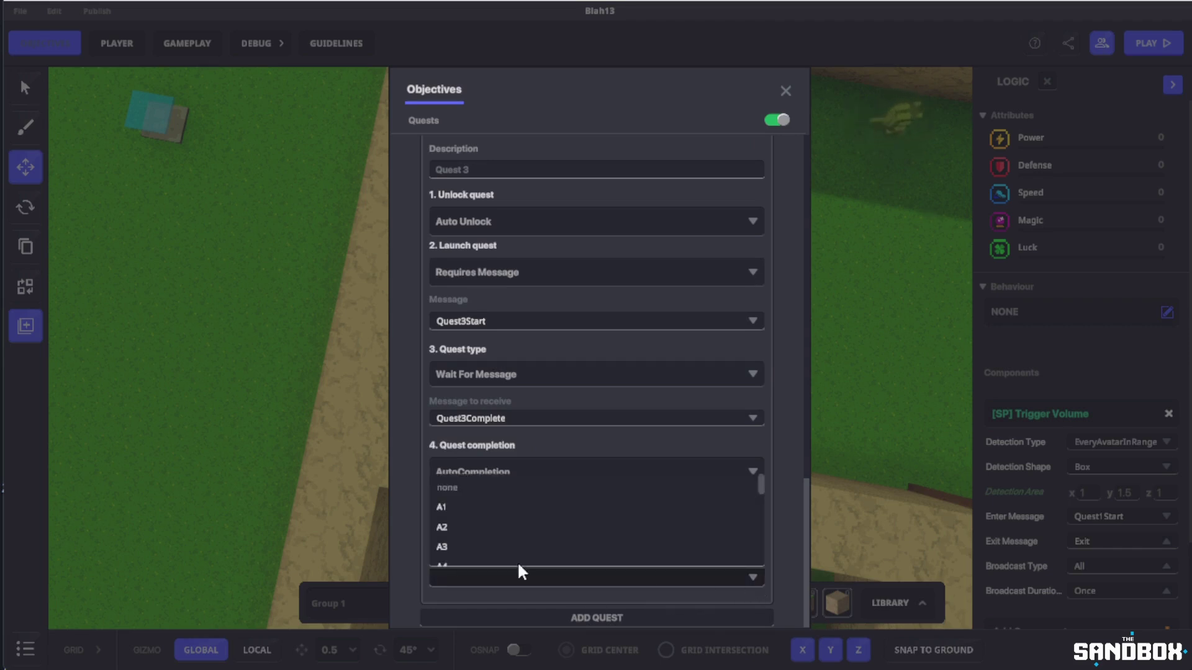
{"action": "left_click", "coordinate": [452, 488]}
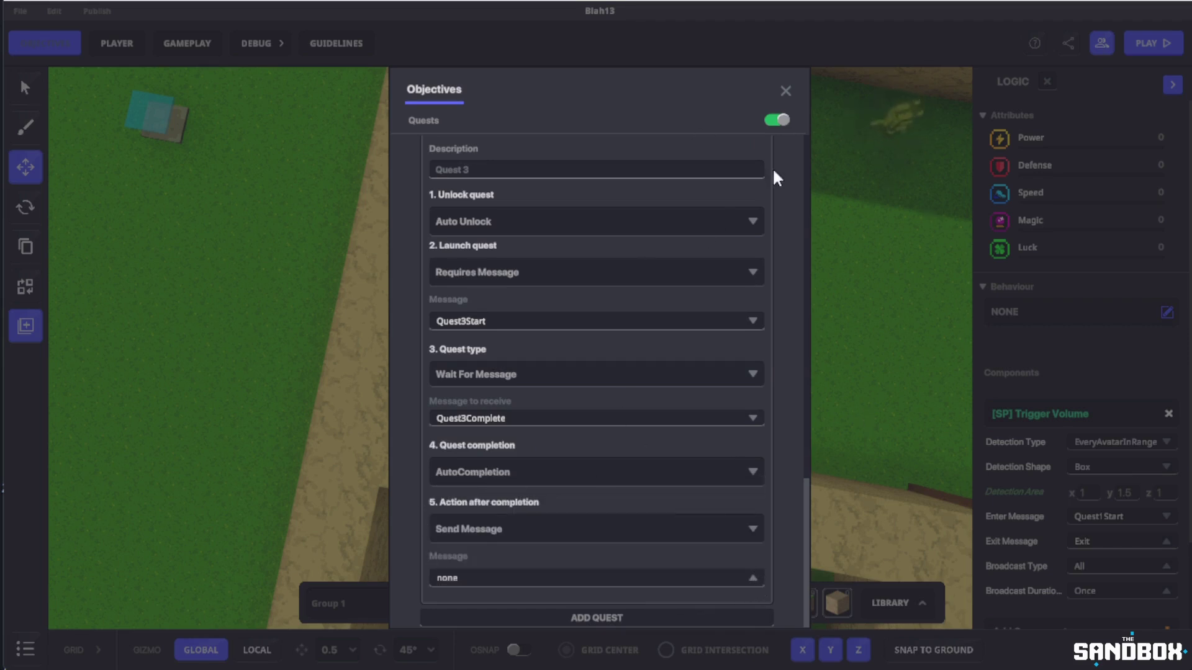
{"action": "left_click", "coordinate": [745, 528]}
{"action": "left_click", "coordinate": [455, 546]}
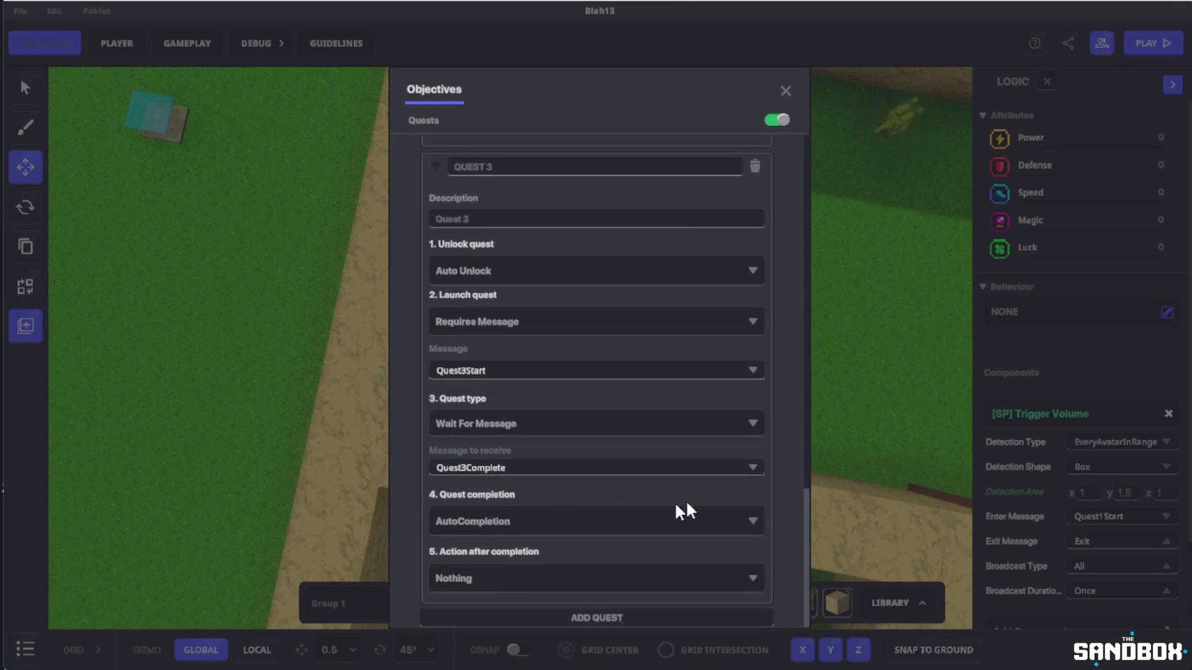
{"action": "left_click", "coordinate": [785, 91]}
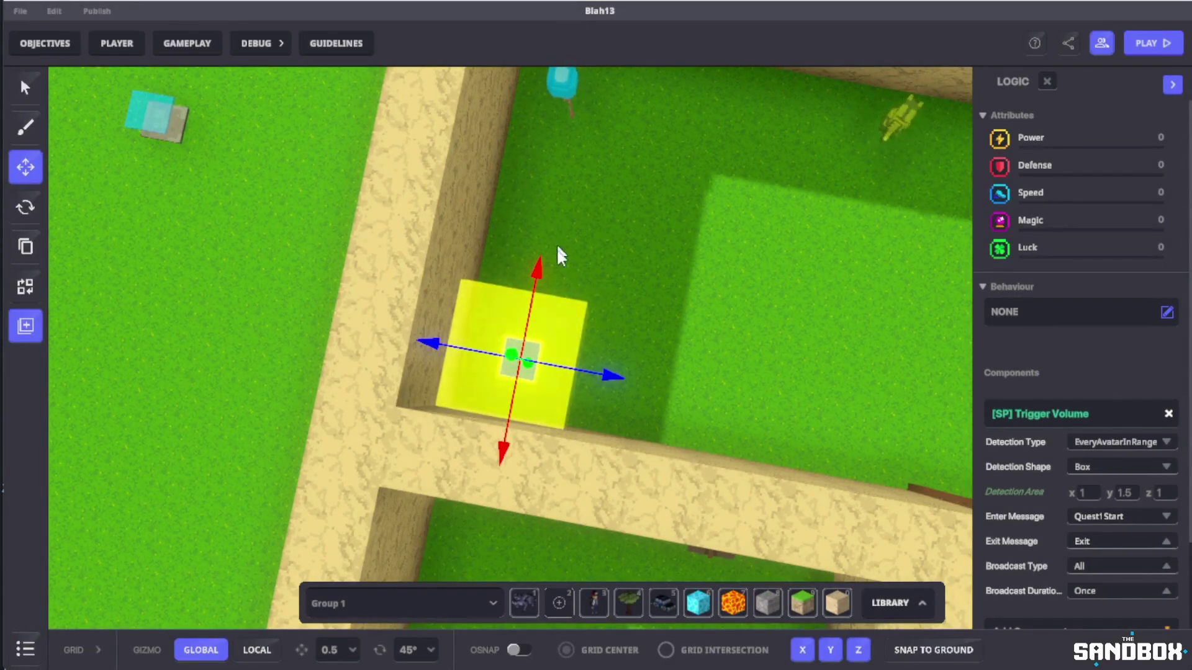
Step: Select the three Quest1 creature collectables and review their collectable logic
{"action": "scroll", "coordinate": [620, 304], "scroll_direction": "down", "scroll_amount": 3}
{"action": "key", "text": "d"}
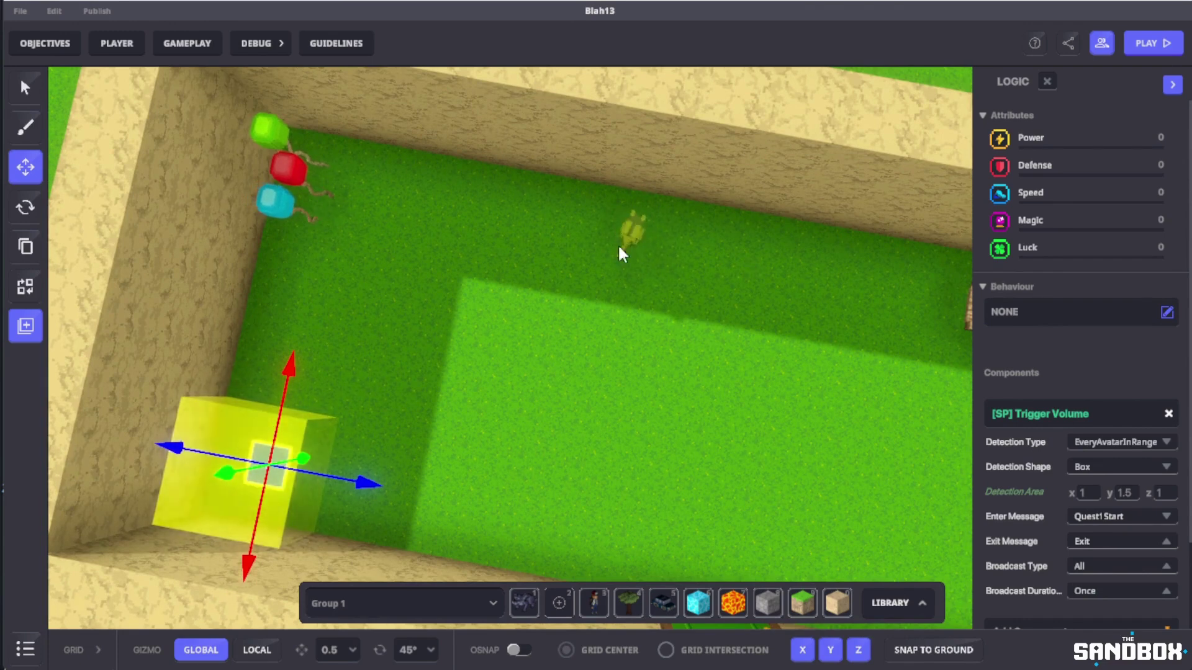
{"action": "left_click", "coordinate": [296, 177]}
{"action": "scroll", "coordinate": [1092, 397], "scroll_direction": "down", "scroll_amount": 6}
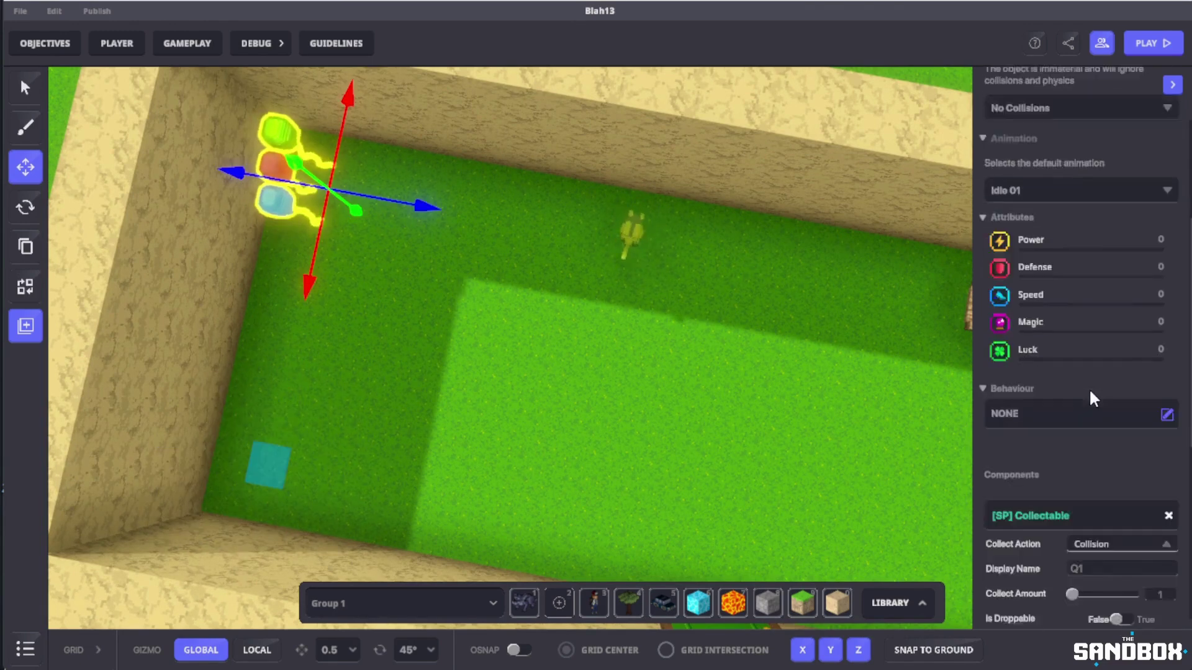
{"action": "left_click", "coordinate": [1091, 553]}
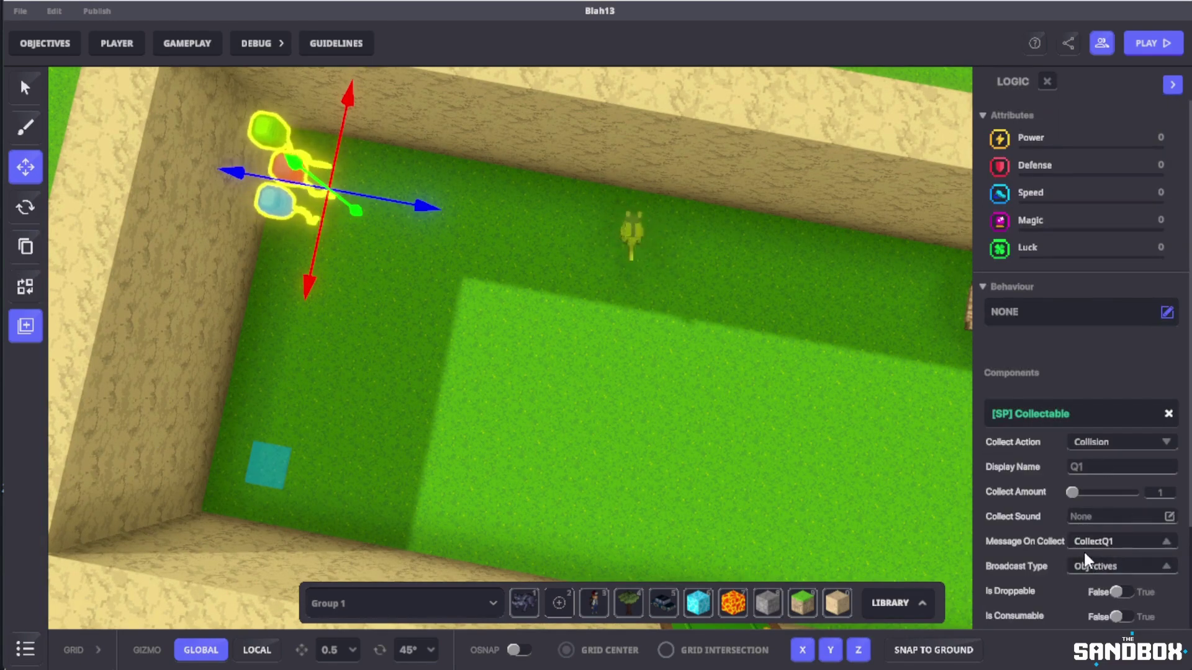
{"action": "scroll", "coordinate": [1090, 548], "scroll_direction": "down", "scroll_amount": 2}
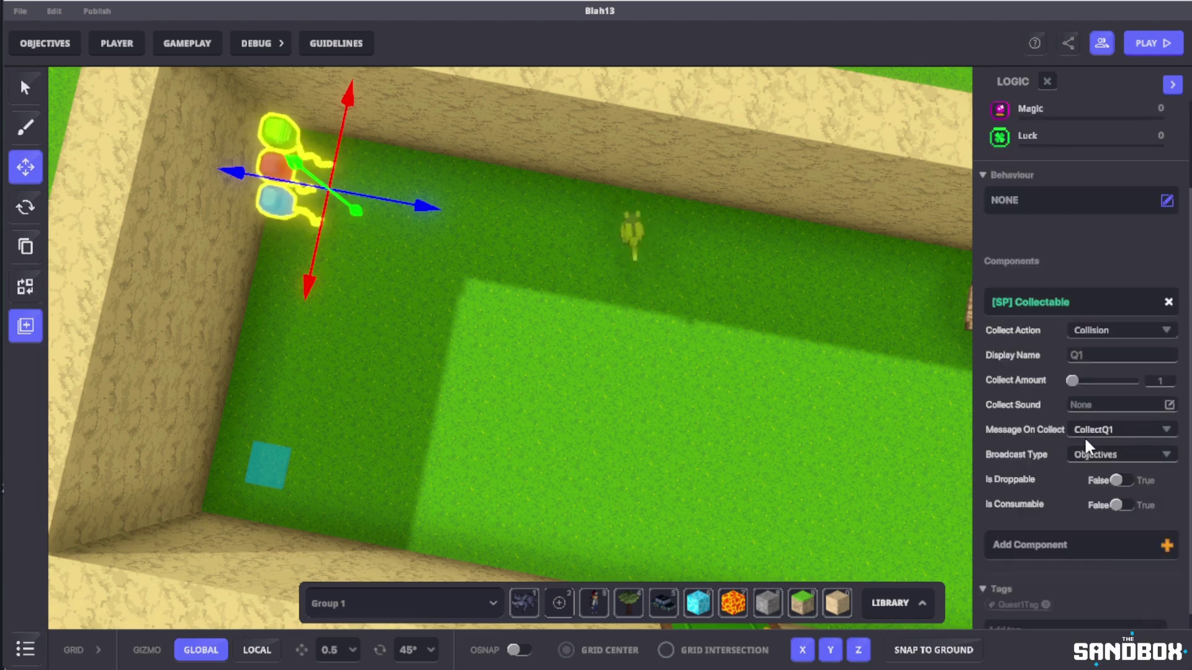
{"action": "scroll", "coordinate": [1111, 422], "scroll_direction": "down", "scroll_amount": 1}
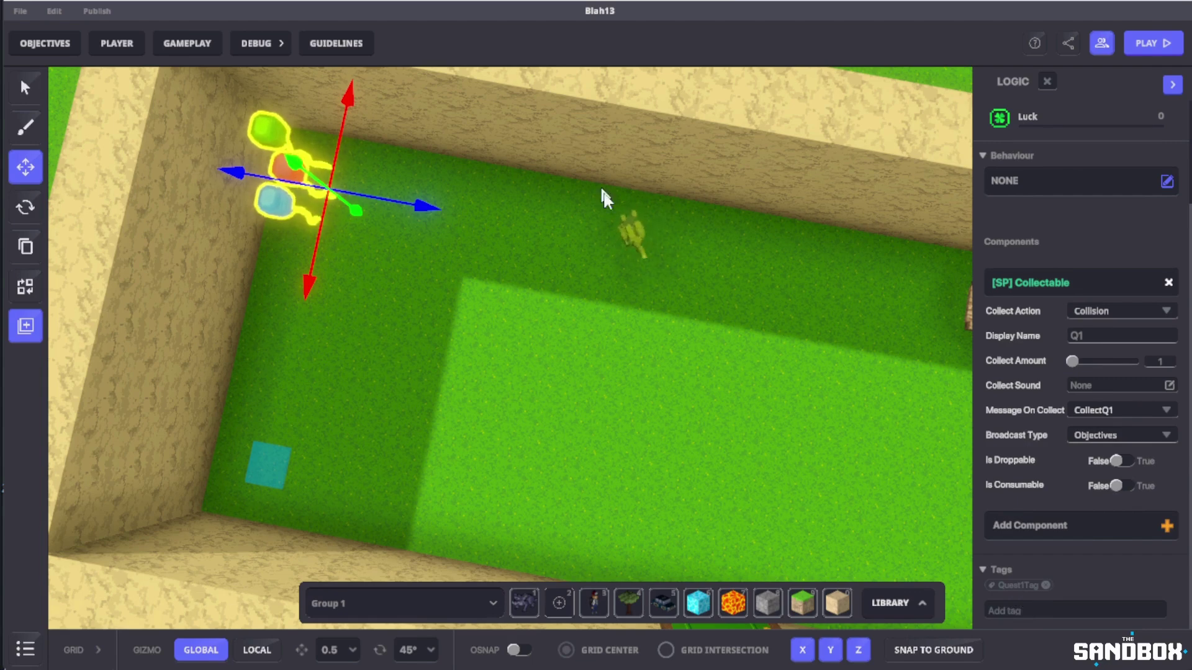
Step: Check the planter's Quest3Tag and TimerStop destroy, then select the Quest2Tag creature
{"action": "left_click", "coordinate": [630, 234]}
{"action": "scroll", "coordinate": [1063, 508], "scroll_direction": "down", "scroll_amount": 5}
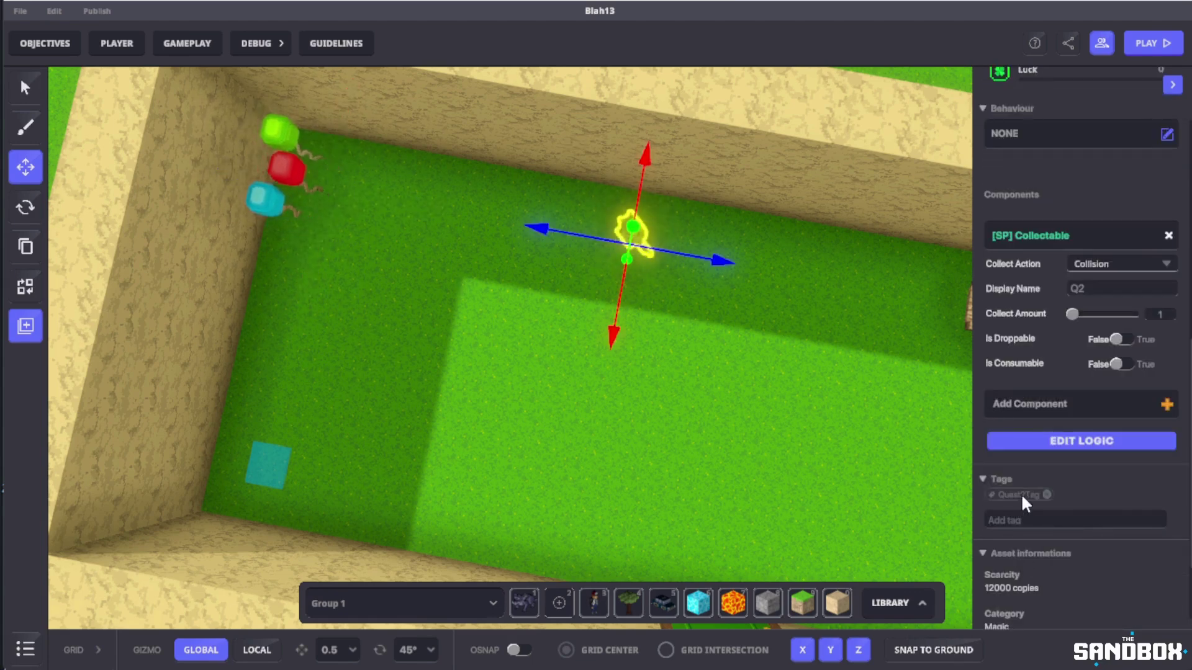
{"action": "right_click_drag", "start_coordinate": [828, 364], "coordinate": [695, 355]}
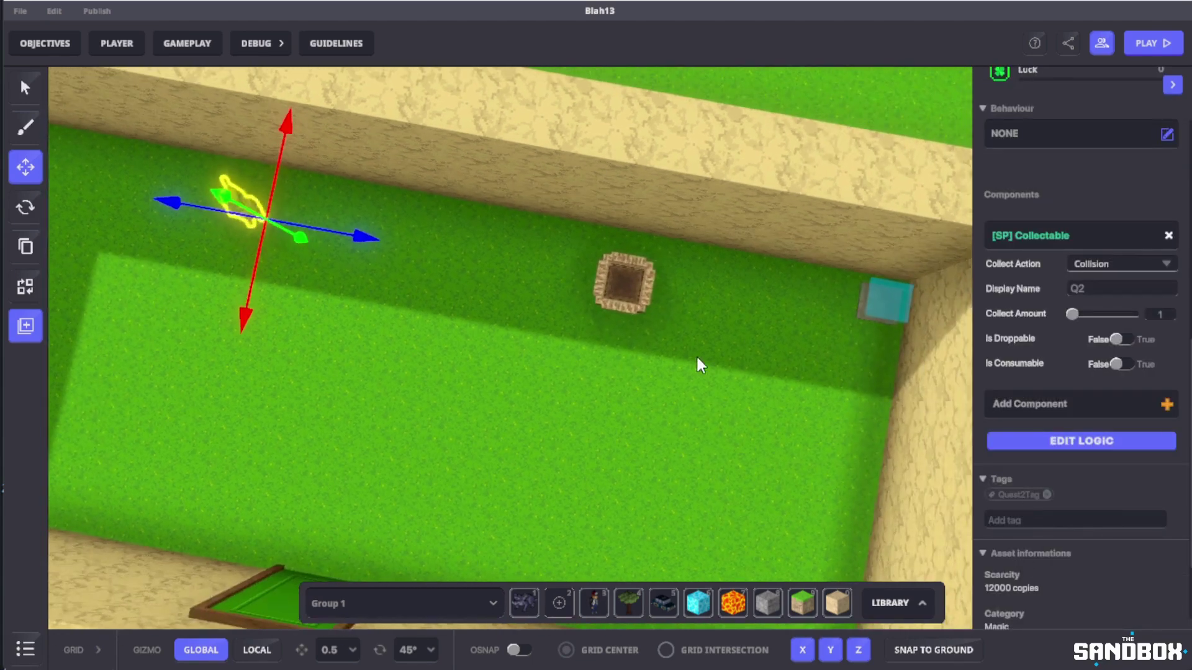
{"action": "left_click", "coordinate": [626, 274]}
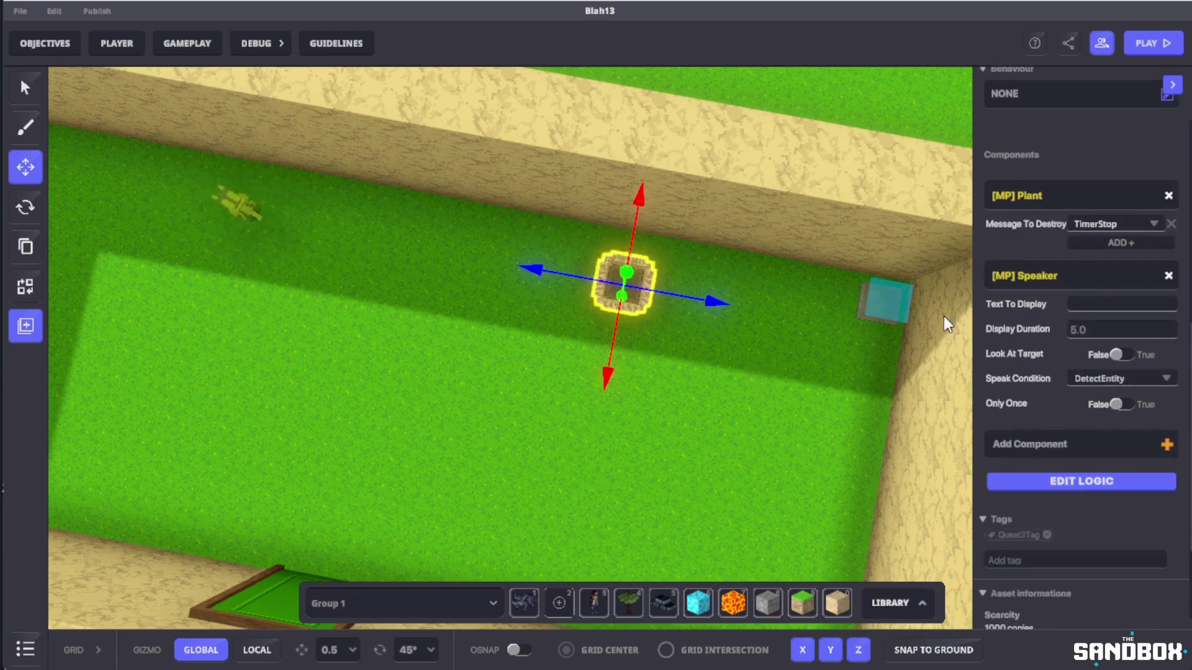
{"action": "left_click", "coordinate": [237, 206]}
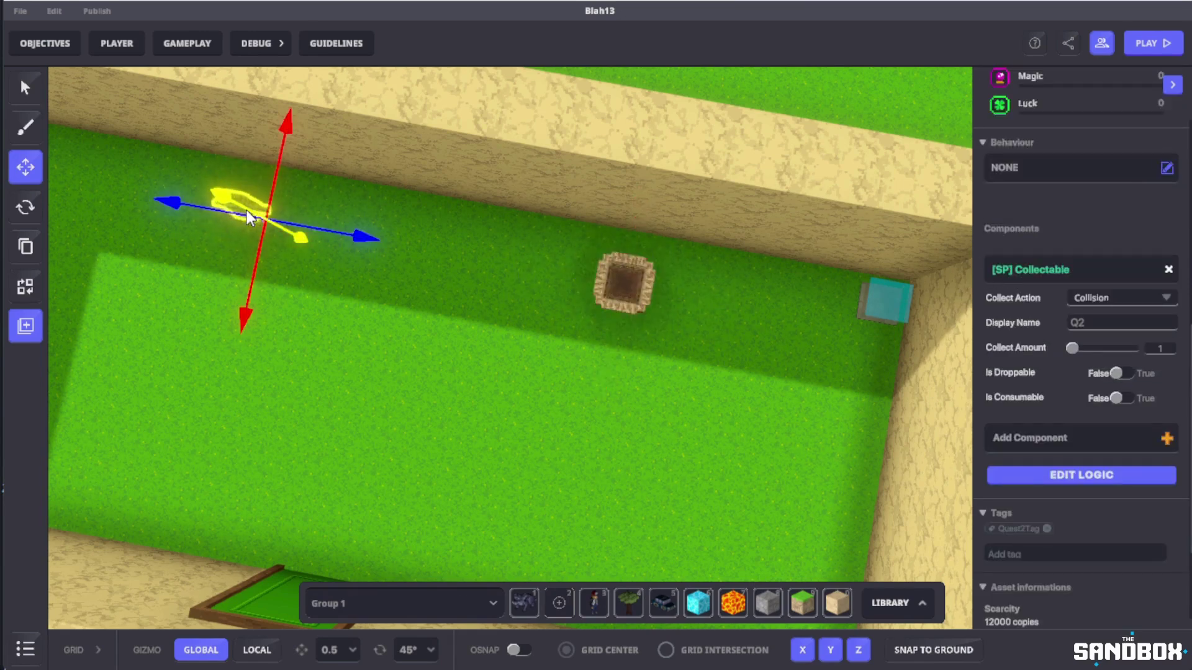
Step: Show the crate planter's Speaker logic: an avatar entering its 0.5×1×0.5 box broadcasts TimerStop
{"action": "left_click", "coordinate": [617, 287]}
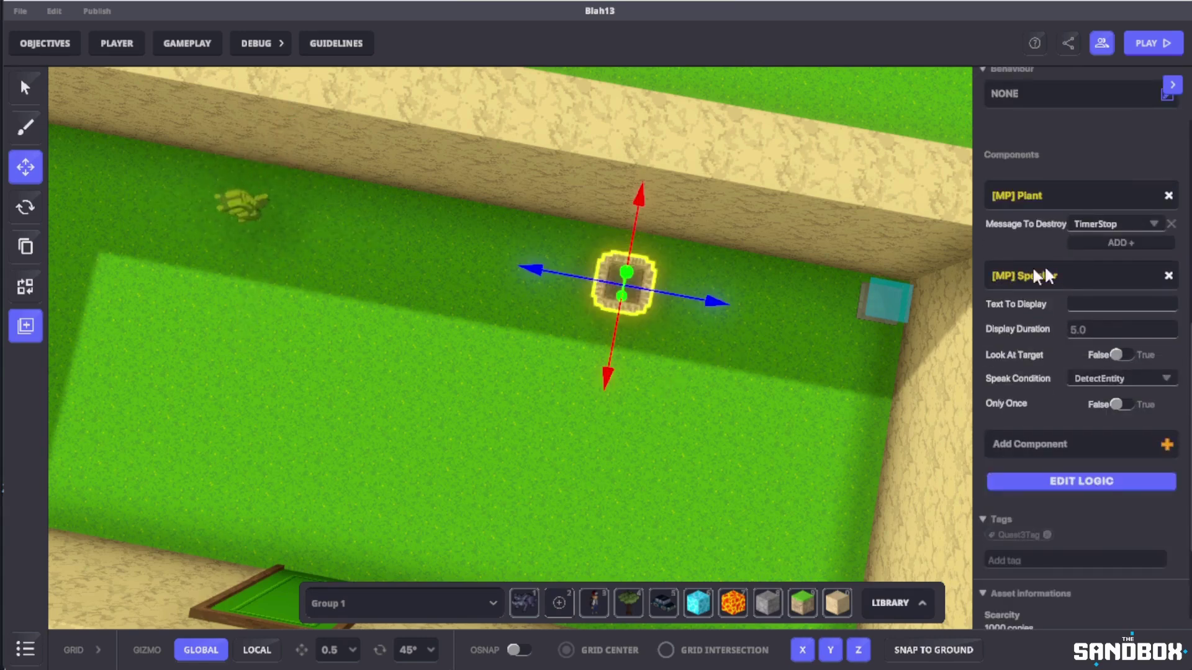
{"action": "scroll", "coordinate": [1027, 306], "scroll_direction": "down", "scroll_amount": 1}
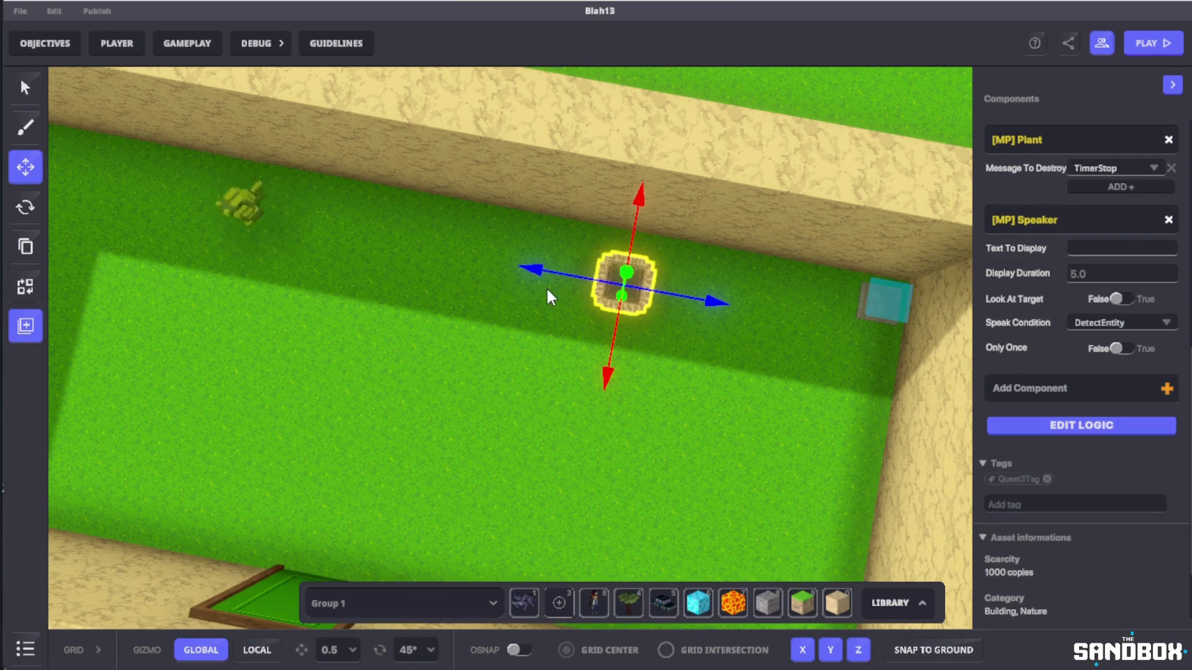
{"action": "left_click", "coordinate": [1094, 427]}
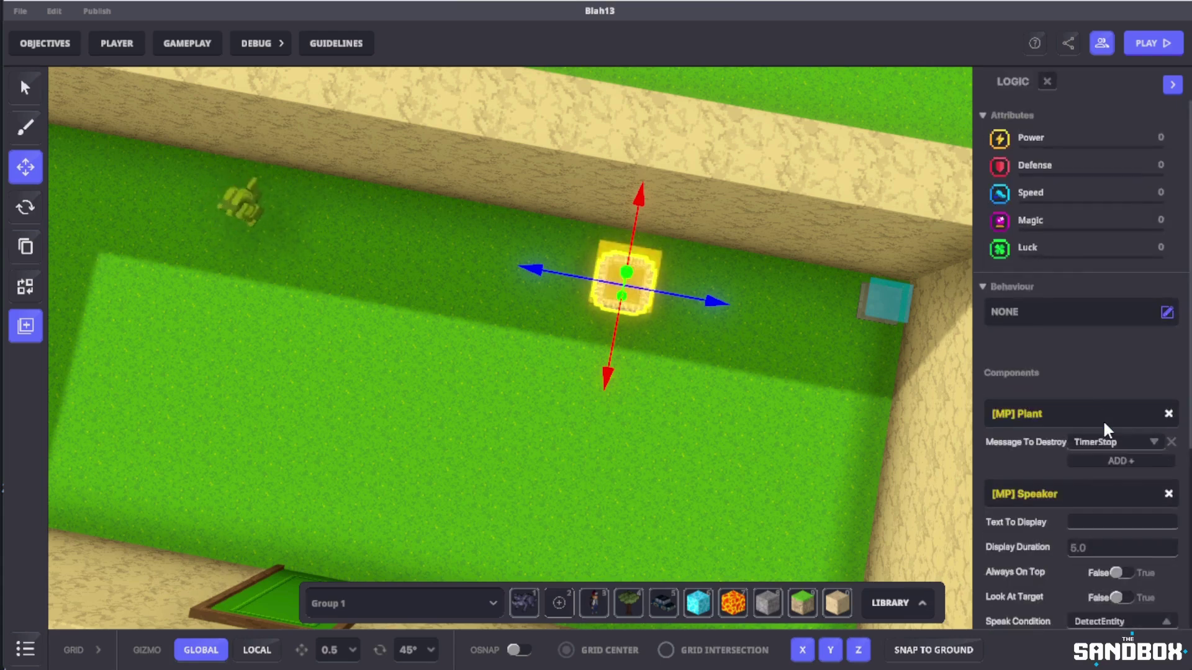
{"action": "scroll", "coordinate": [1081, 373], "scroll_direction": "down", "scroll_amount": 5}
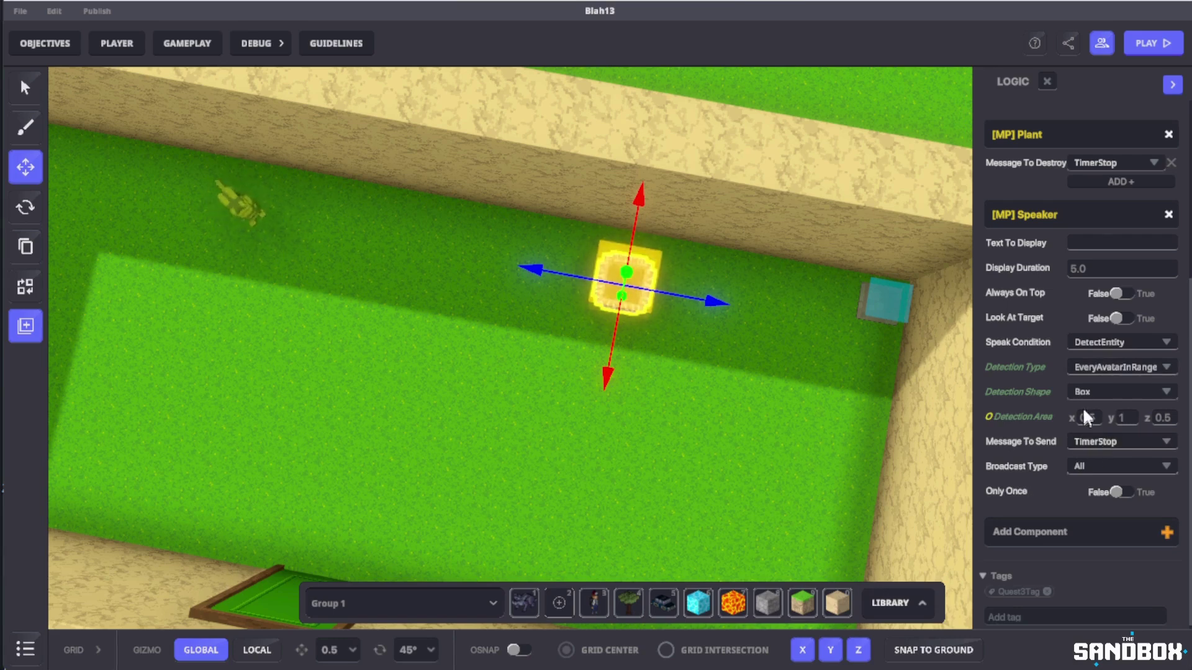
{"action": "scroll", "coordinate": [1119, 543], "scroll_direction": "up", "scroll_amount": 3}
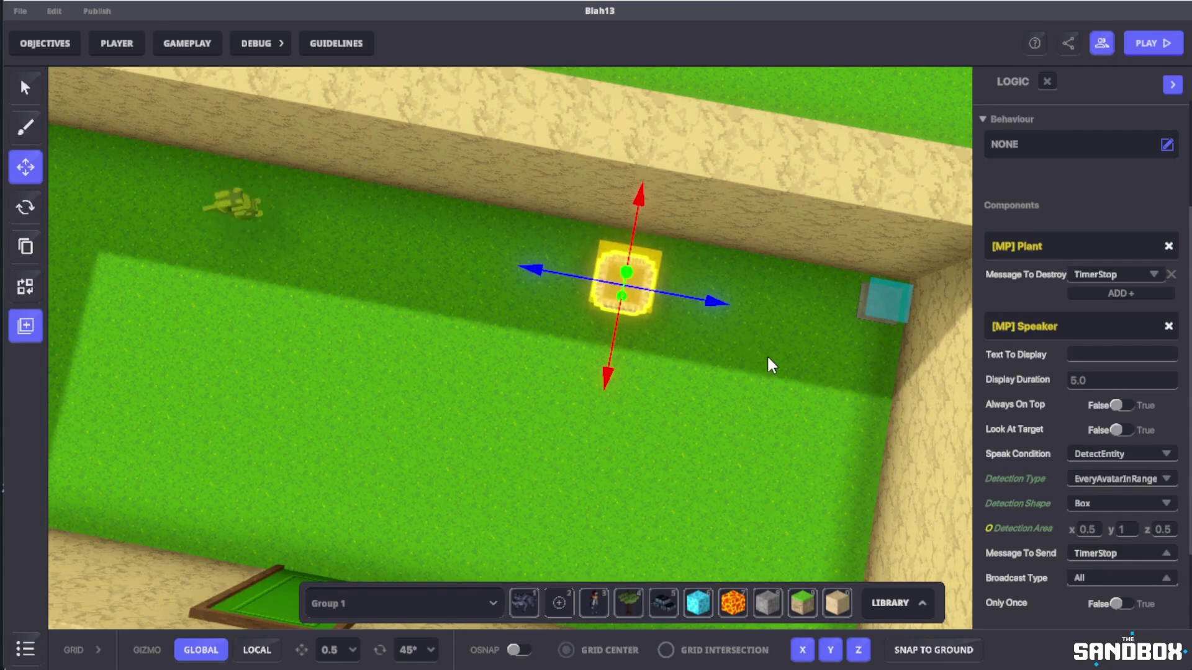
Step: Review the Stopwatch and Pause time rules, confirming TimerStop pauses Player Time, then close Game Rules
{"action": "left_click", "coordinate": [190, 42]}
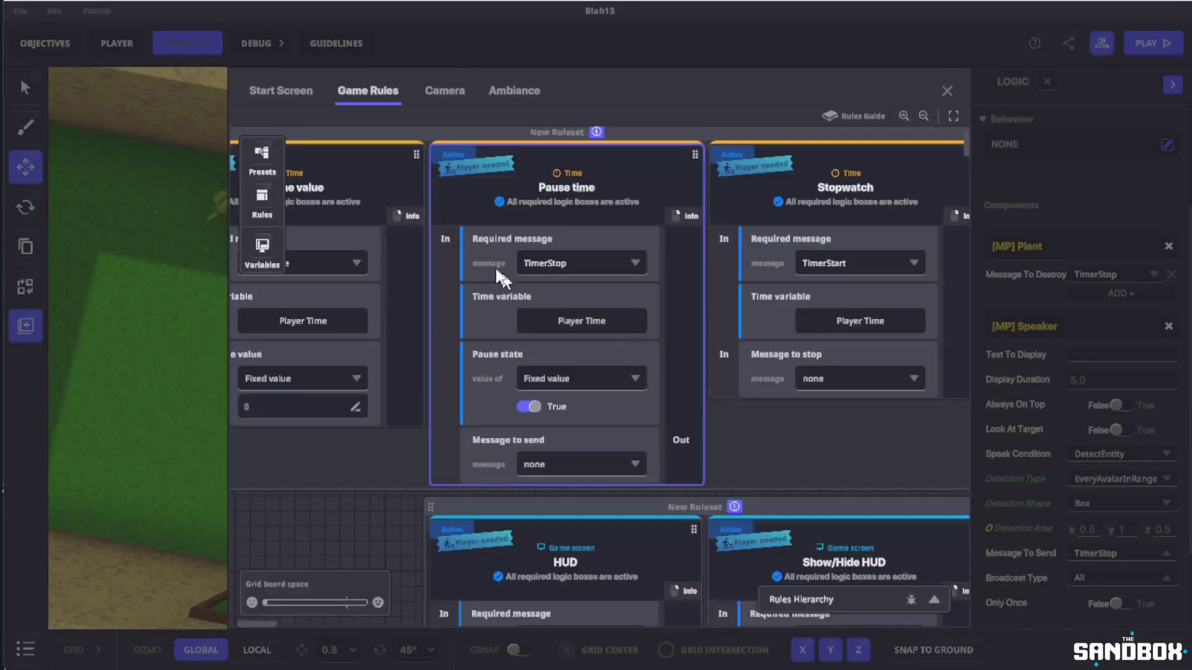
{"action": "left_click_drag", "start_coordinate": [846, 444], "coordinate": [775, 474]}
{"action": "left_click", "coordinate": [734, 366]}
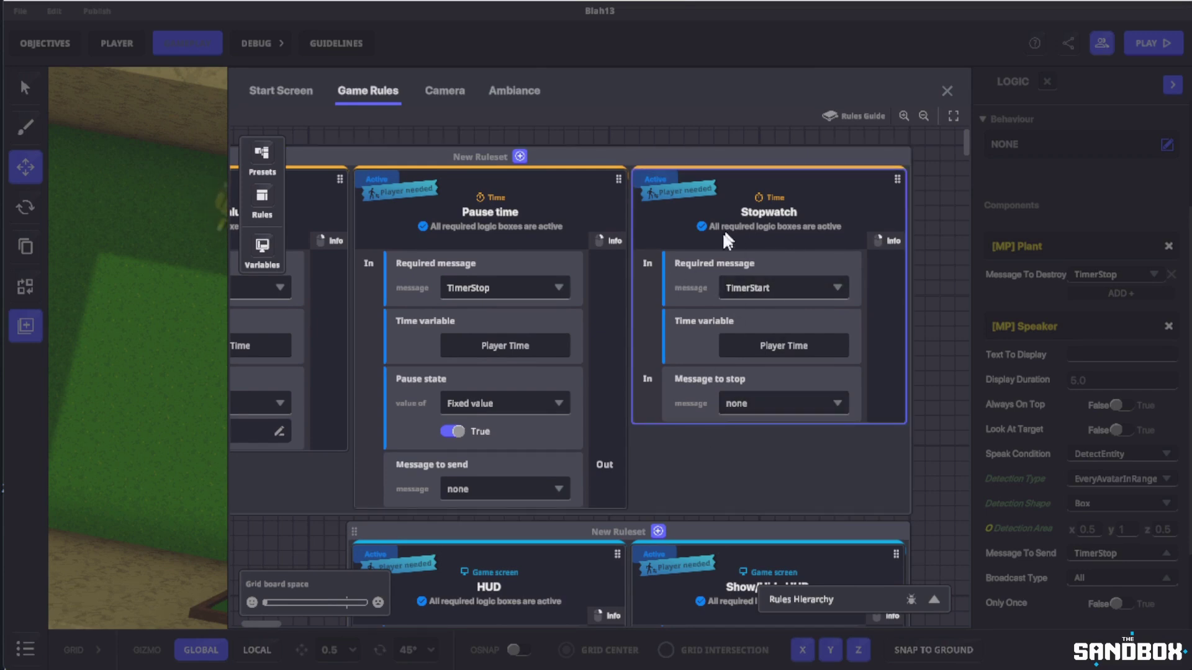
{"action": "left_click_drag", "start_coordinate": [694, 414], "coordinate": [962, 407]}
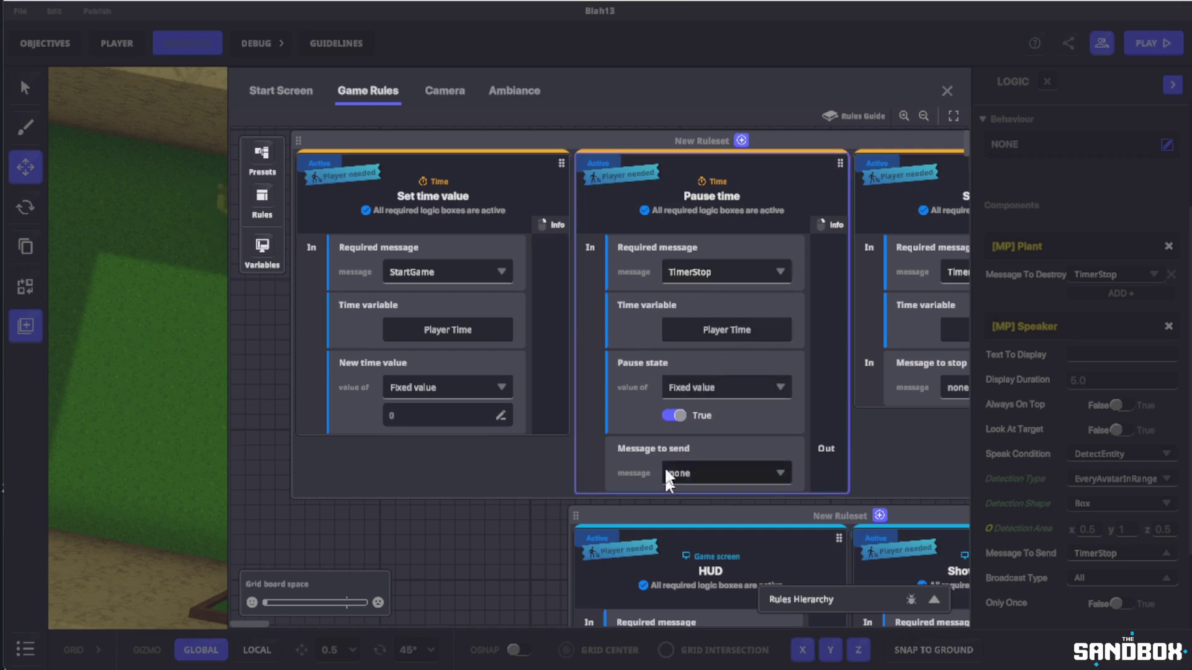
{"action": "left_click", "coordinate": [683, 196]}
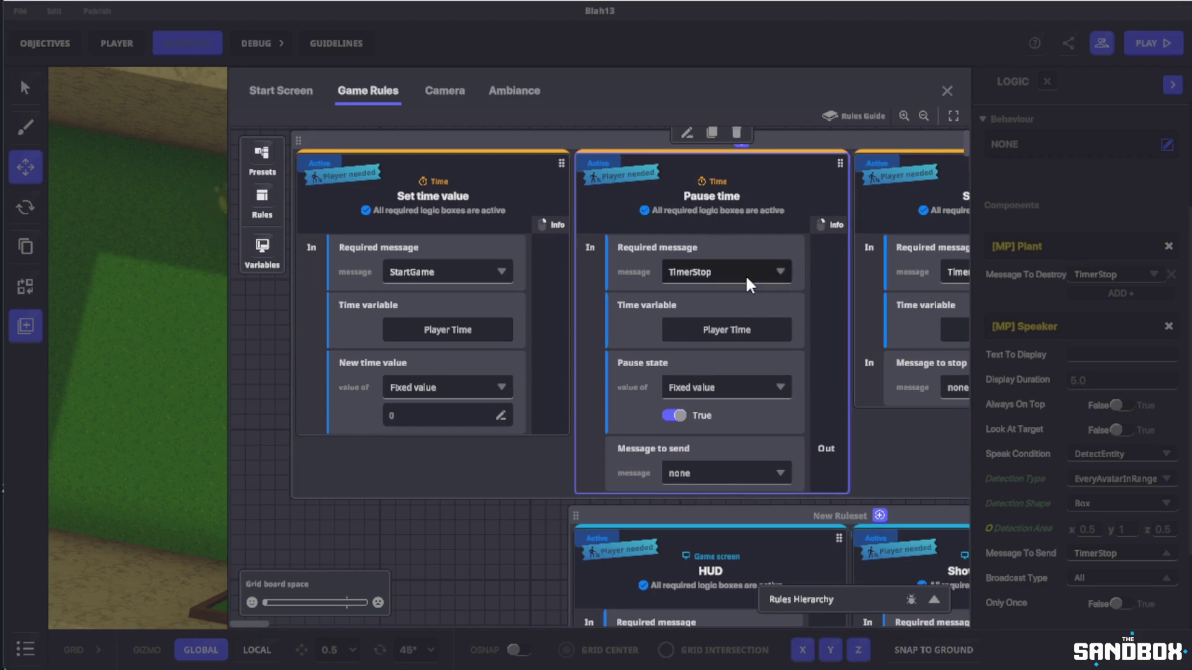
{"action": "left_click_drag", "start_coordinate": [910, 444], "coordinate": [735, 345]}
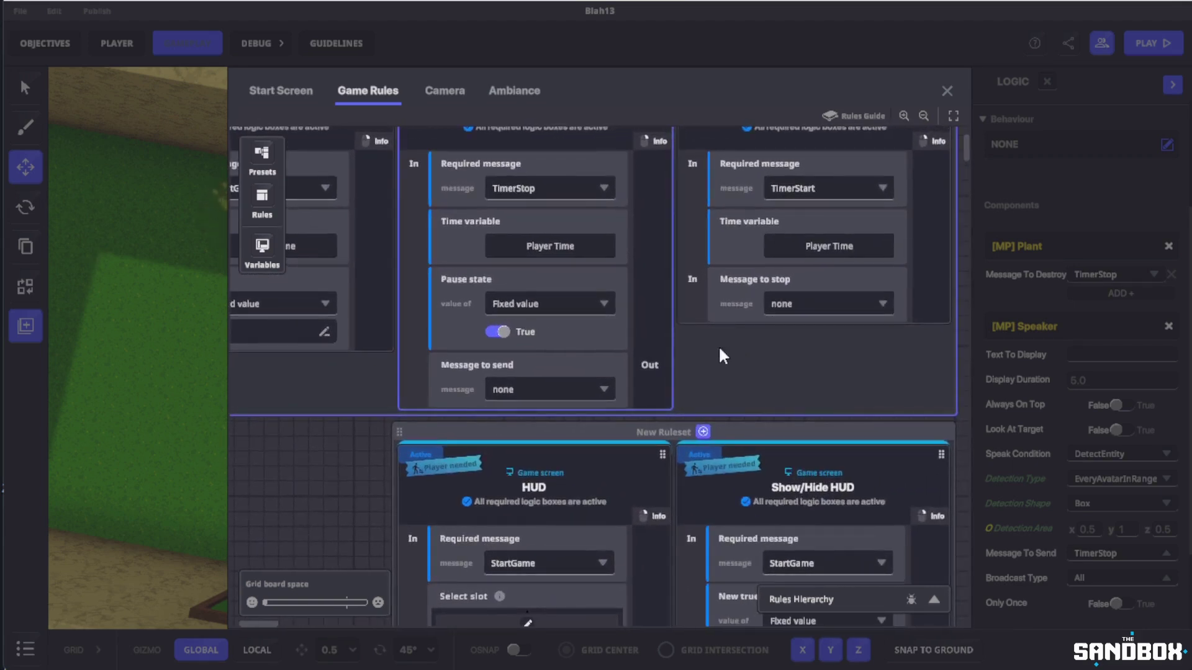
{"action": "left_click", "coordinate": [946, 90]}
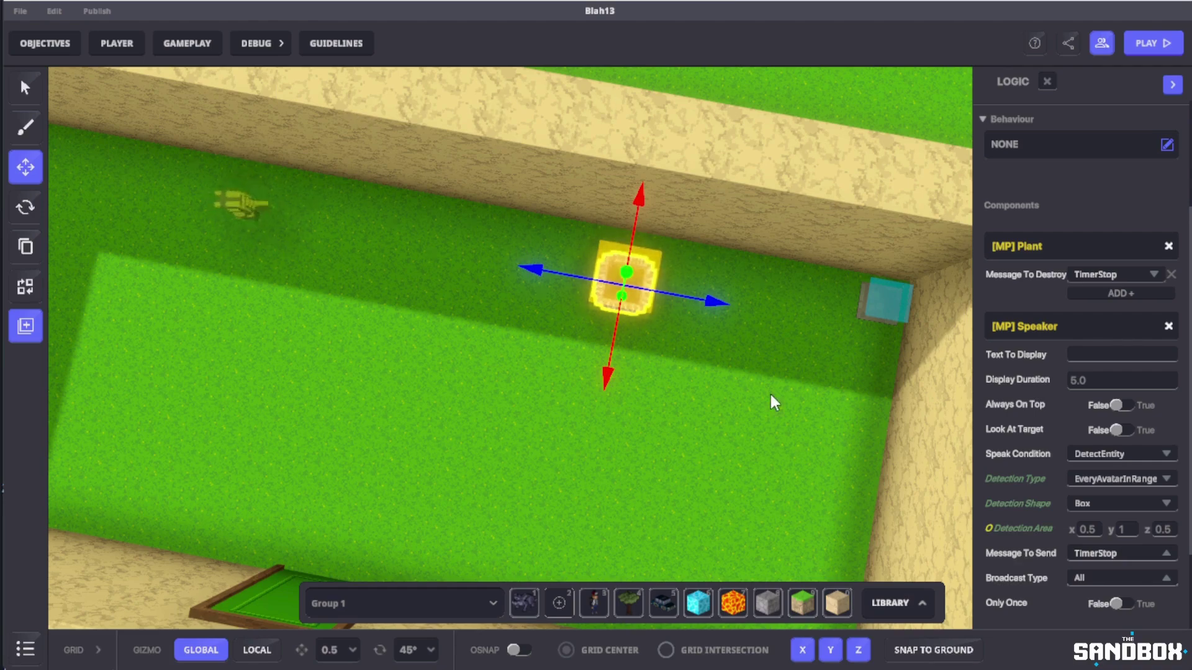
Step: Select the corner cyan plate and view its Asset Spawner: spawns GravityDrop once on TimerStop
{"action": "key", "text": "d"}
{"action": "right_click_drag", "start_coordinate": [714, 377], "coordinate": [753, 288]}
{"action": "key", "text": "w"}
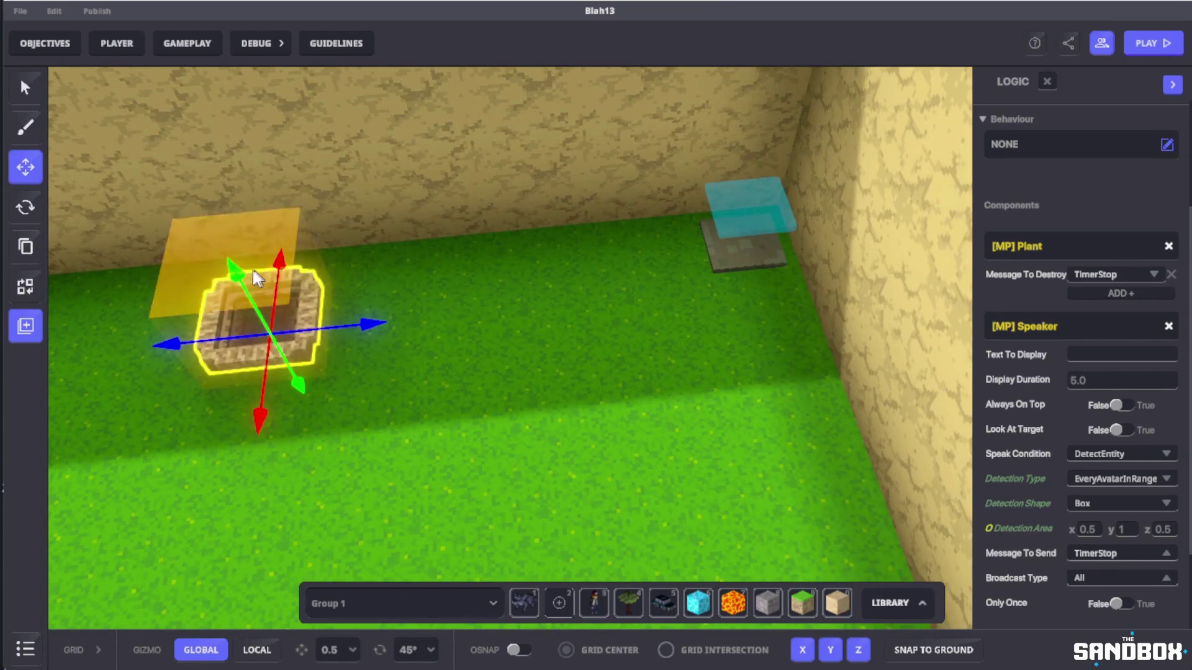
{"action": "left_click", "coordinate": [753, 214]}
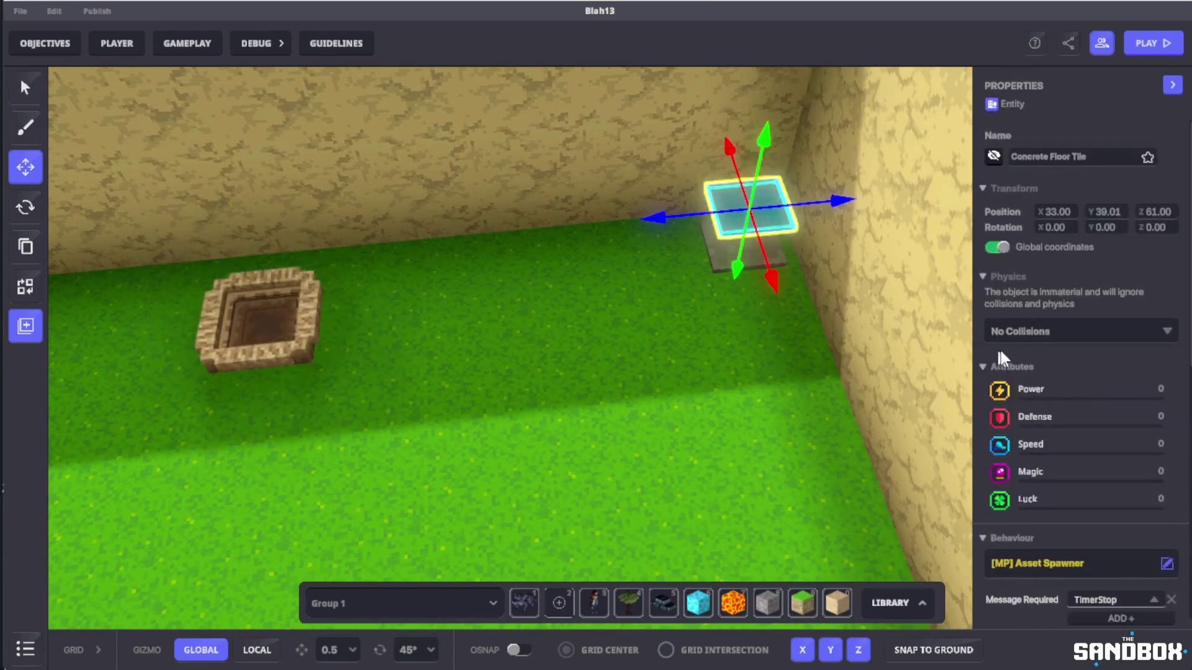
{"action": "scroll", "coordinate": [1018, 366], "scroll_direction": "down", "scroll_amount": 5}
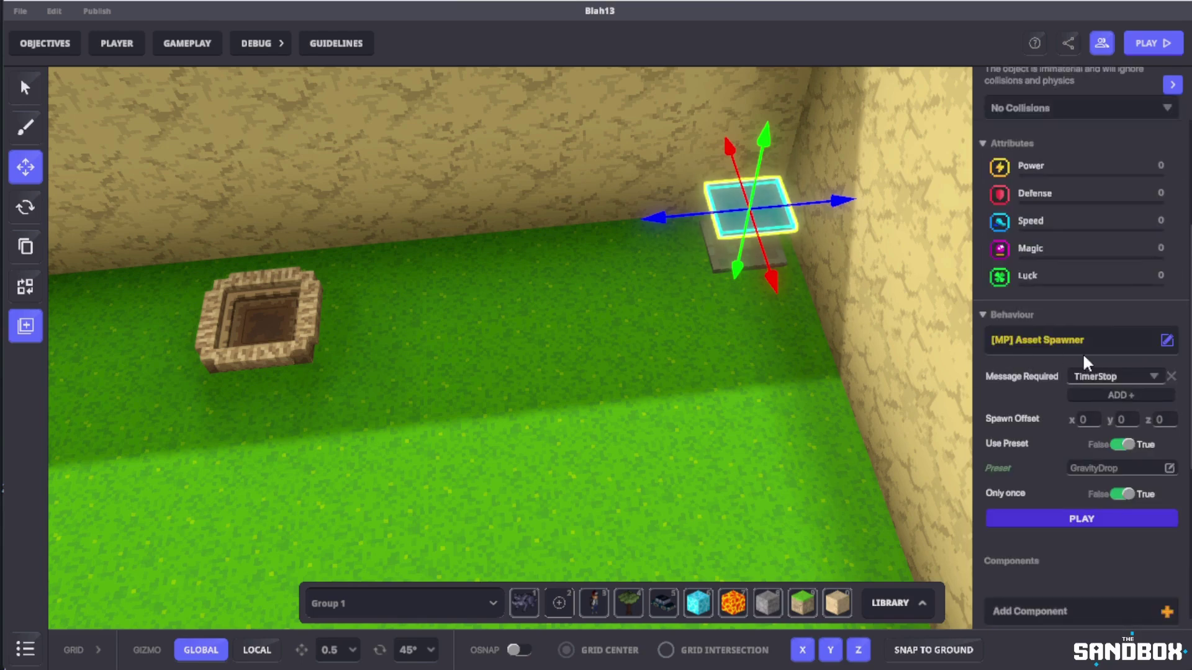
{"action": "scroll", "coordinate": [1092, 338], "scroll_direction": "down", "scroll_amount": 1}
{"action": "scroll", "coordinate": [1083, 508], "scroll_direction": "down", "scroll_amount": 1}
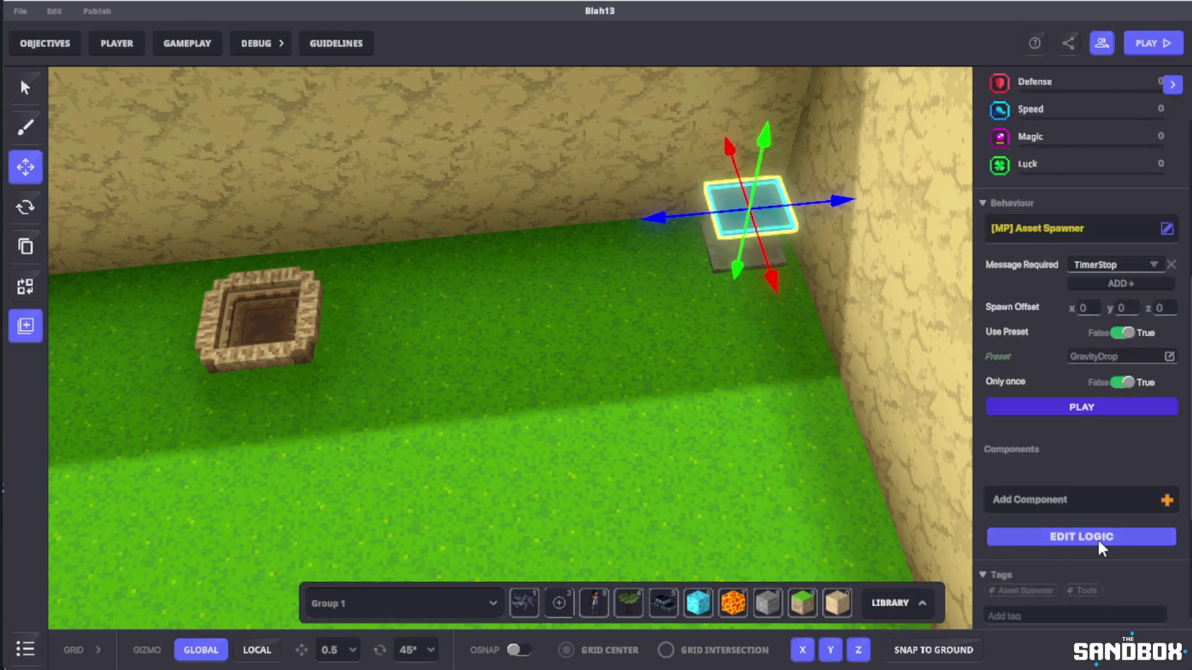
{"action": "scroll", "coordinate": [1152, 394], "scroll_direction": "up", "scroll_amount": 2}
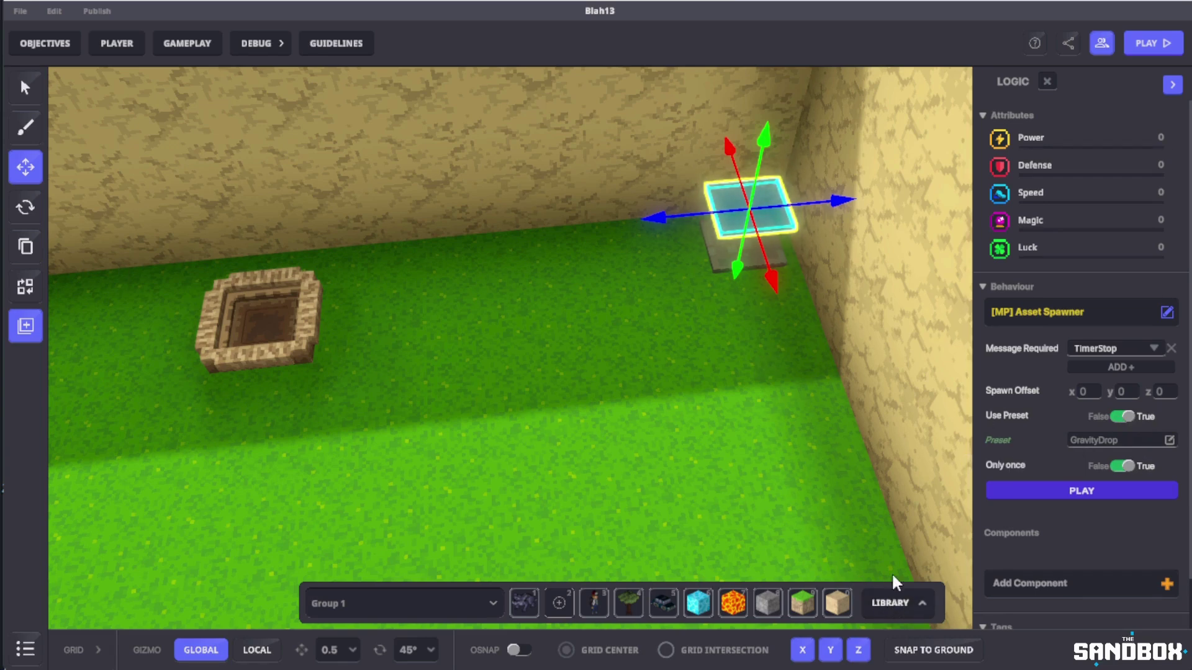
Step: Place the GravityDrop preset on the grass and select the new slab, tagged Gravity with Collisions + Gravity
{"action": "left_click", "coordinate": [923, 602]}
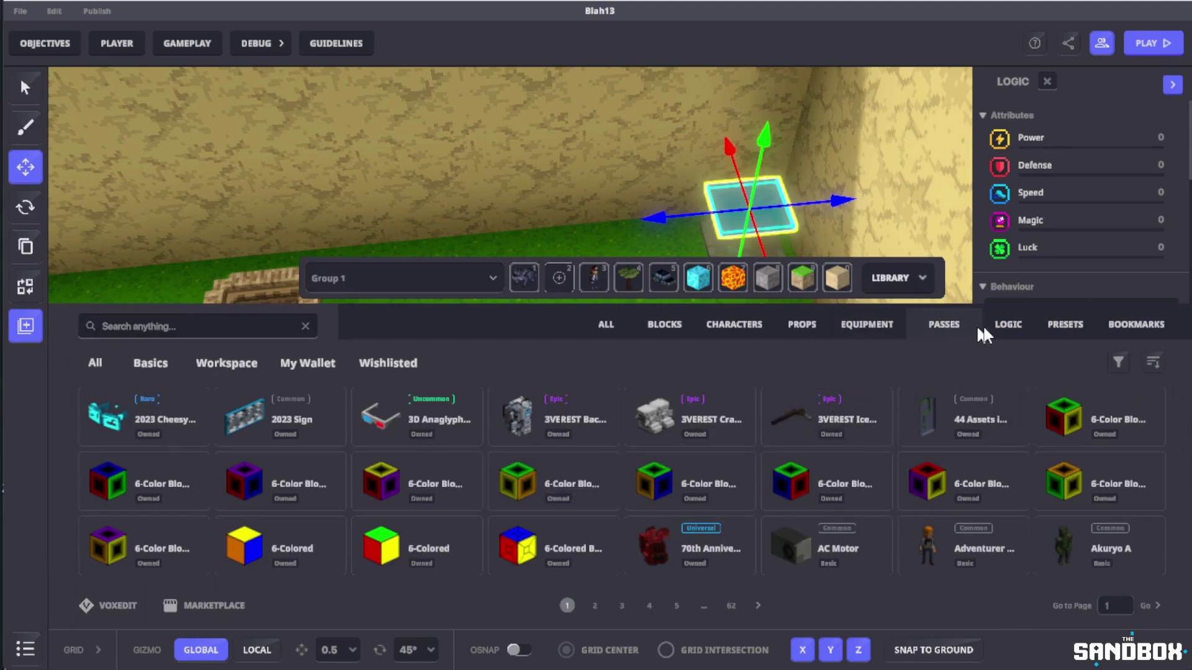
{"action": "left_click", "coordinate": [1065, 324]}
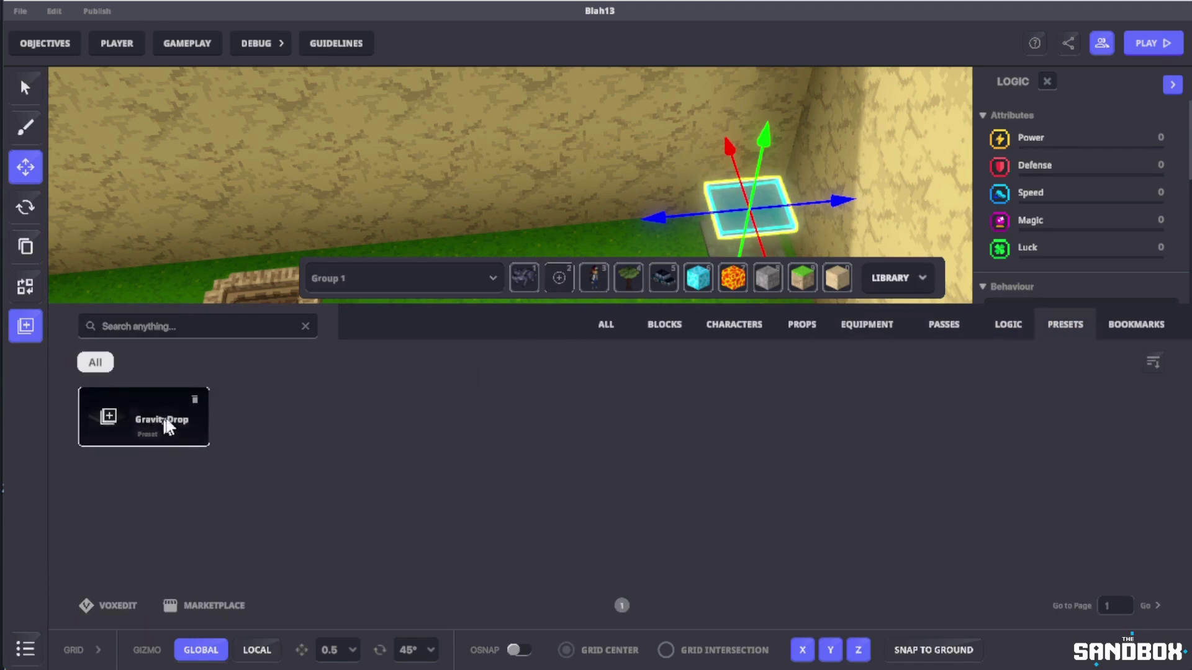
{"action": "left_click", "coordinate": [183, 437]}
{"action": "left_click", "coordinate": [899, 277]}
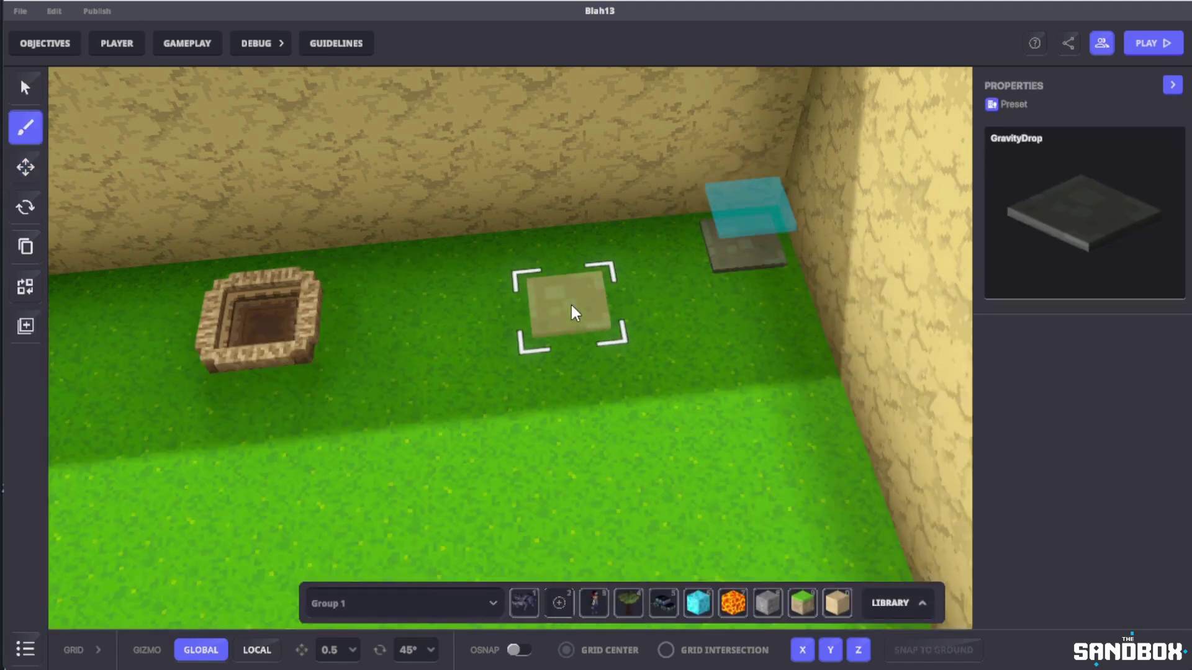
{"action": "left_click", "coordinate": [565, 299]}
{"action": "left_click", "coordinate": [25, 167]}
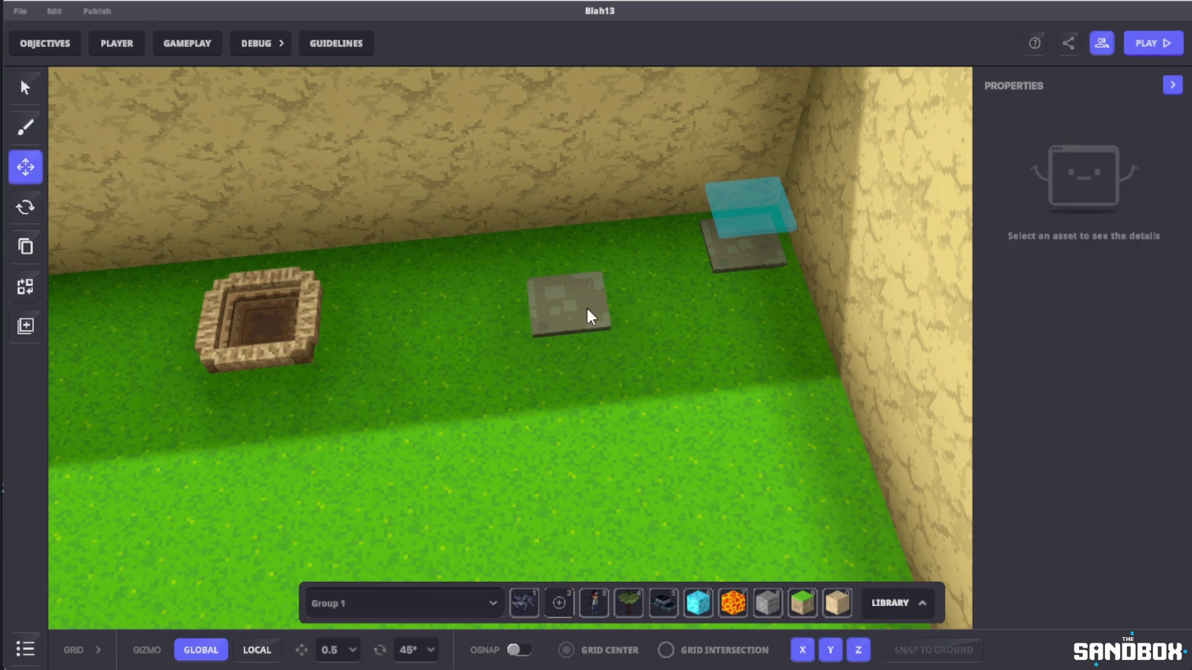
{"action": "left_click", "coordinate": [590, 317]}
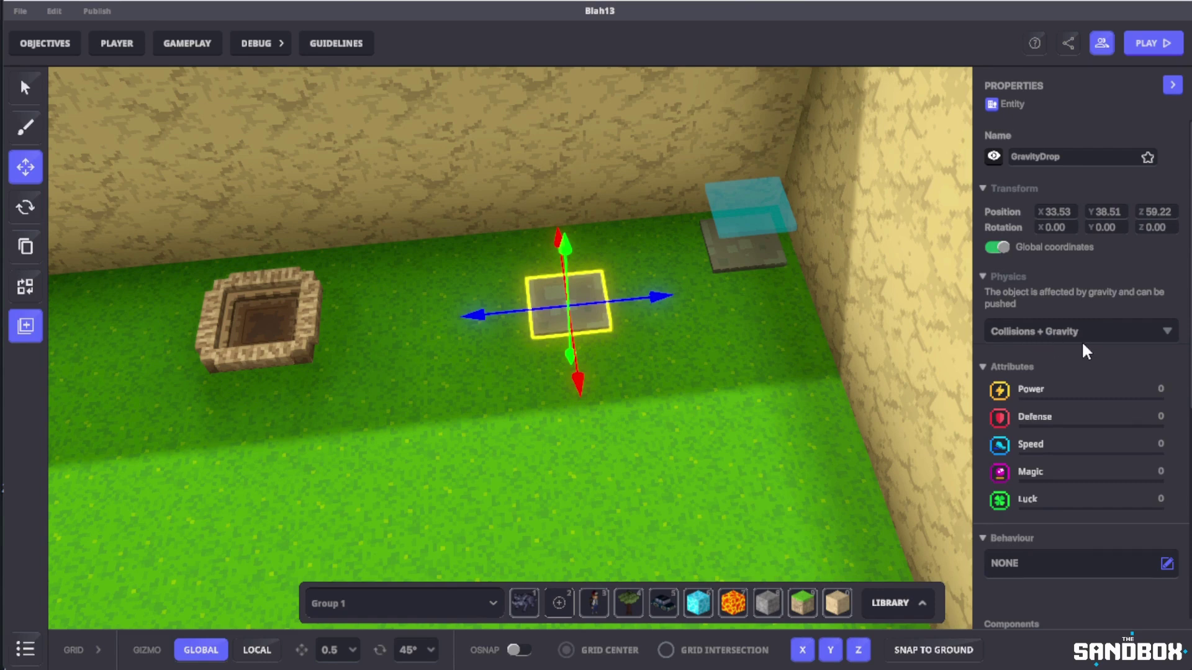
{"action": "scroll", "coordinate": [1125, 352], "scroll_direction": "down", "scroll_amount": 5}
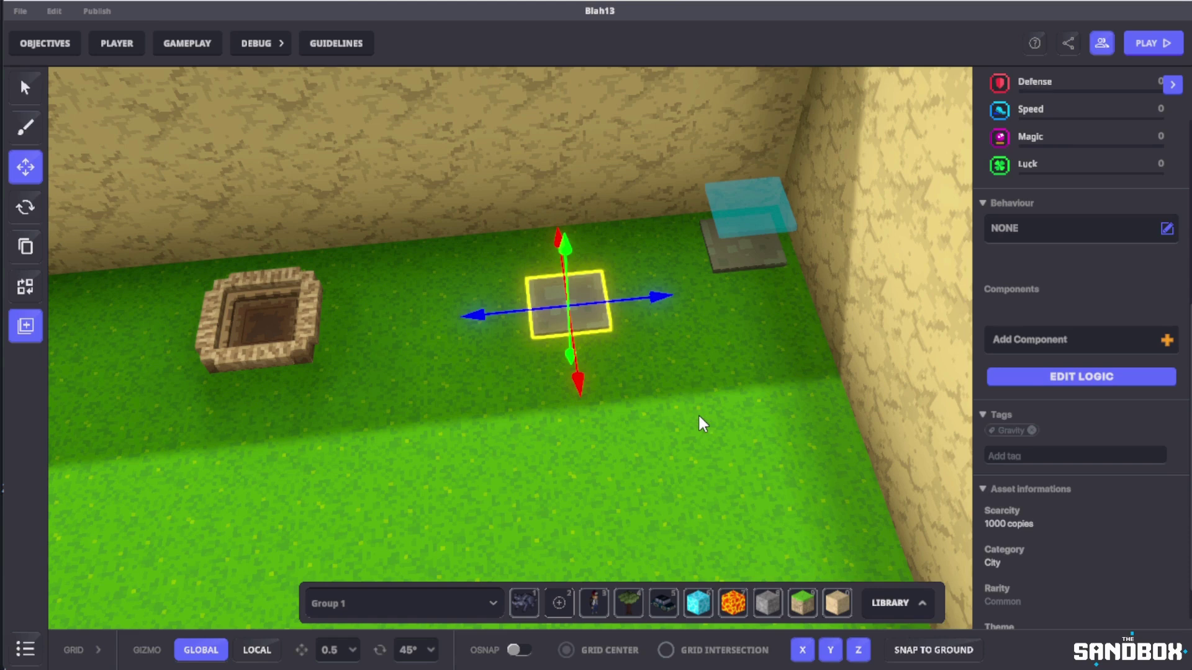
Step: Delete the GravityDrop slab and open the Concrete Floor Tile's Trigger Volume logic
{"action": "key", "text": "Delete"}
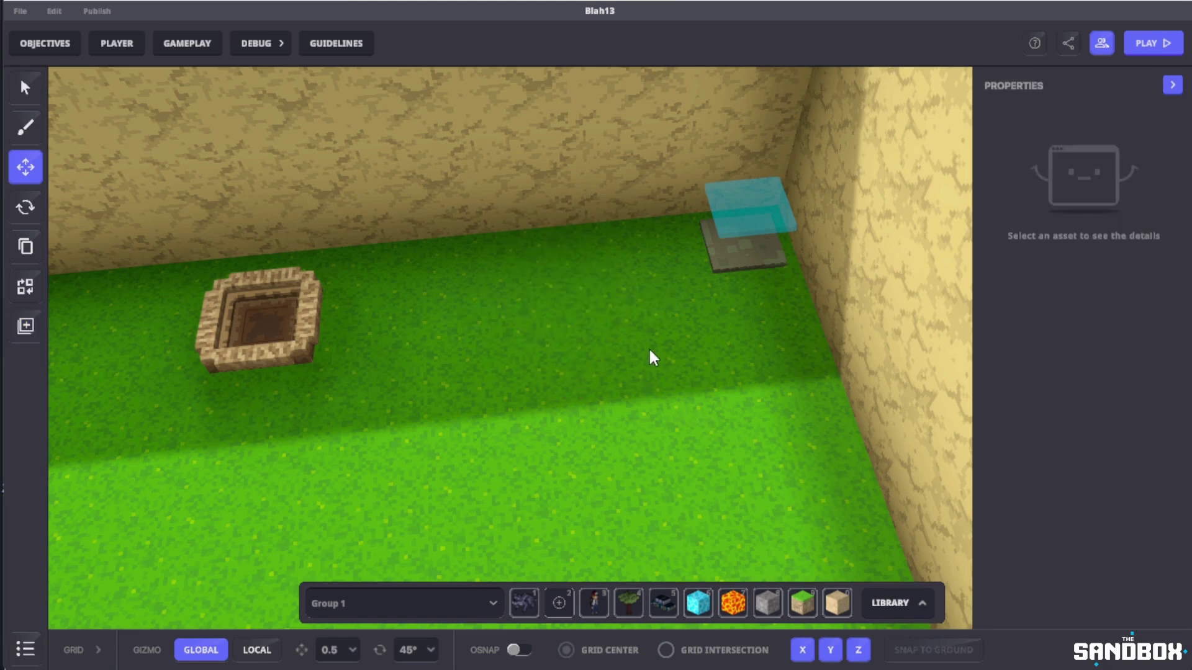
{"action": "left_click", "coordinate": [753, 268]}
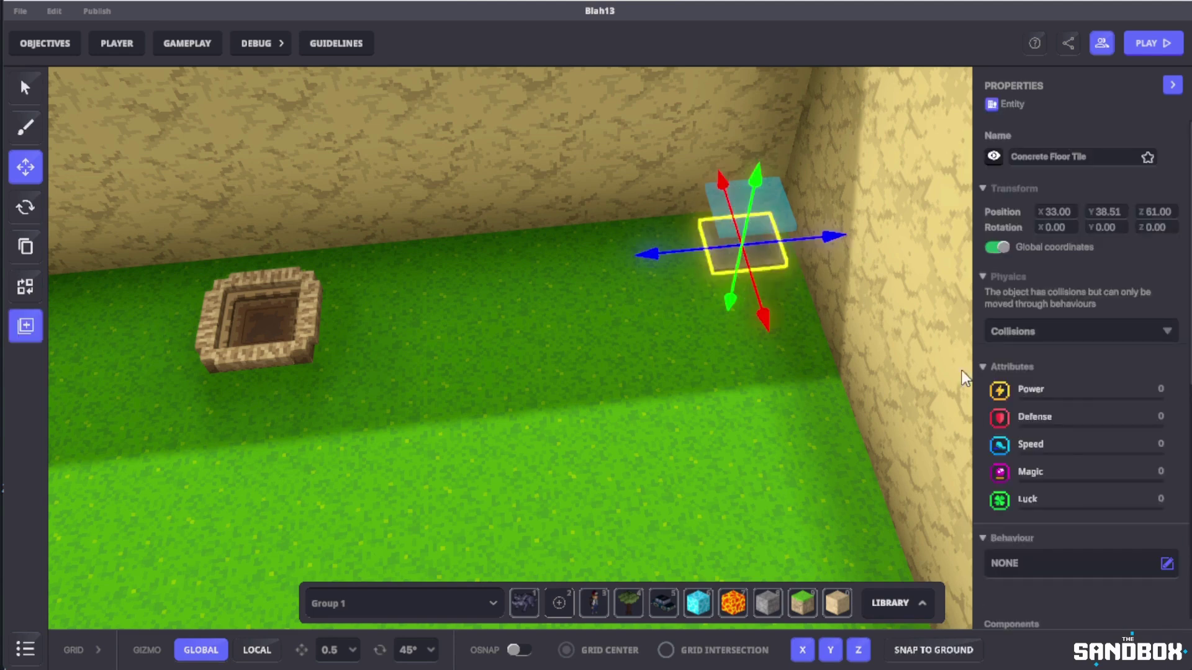
{"action": "scroll", "coordinate": [1069, 340], "scroll_direction": "down", "scroll_amount": 1}
{"action": "scroll", "coordinate": [1068, 340], "scroll_direction": "down", "scroll_amount": 3}
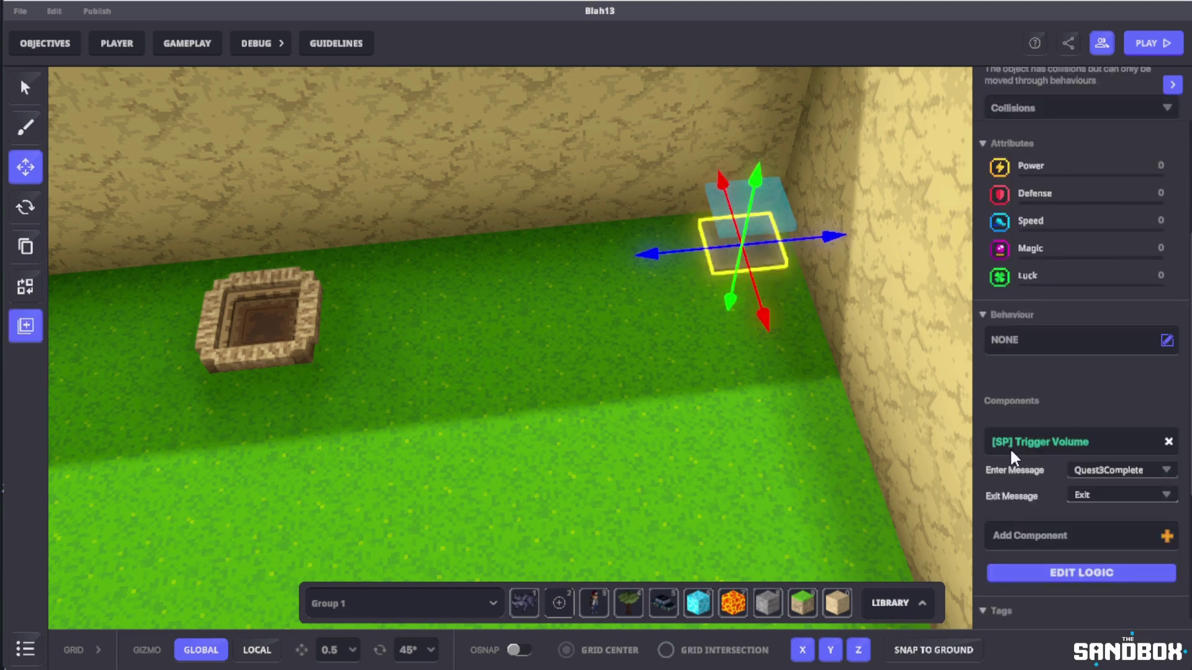
{"action": "left_click", "coordinate": [1080, 572]}
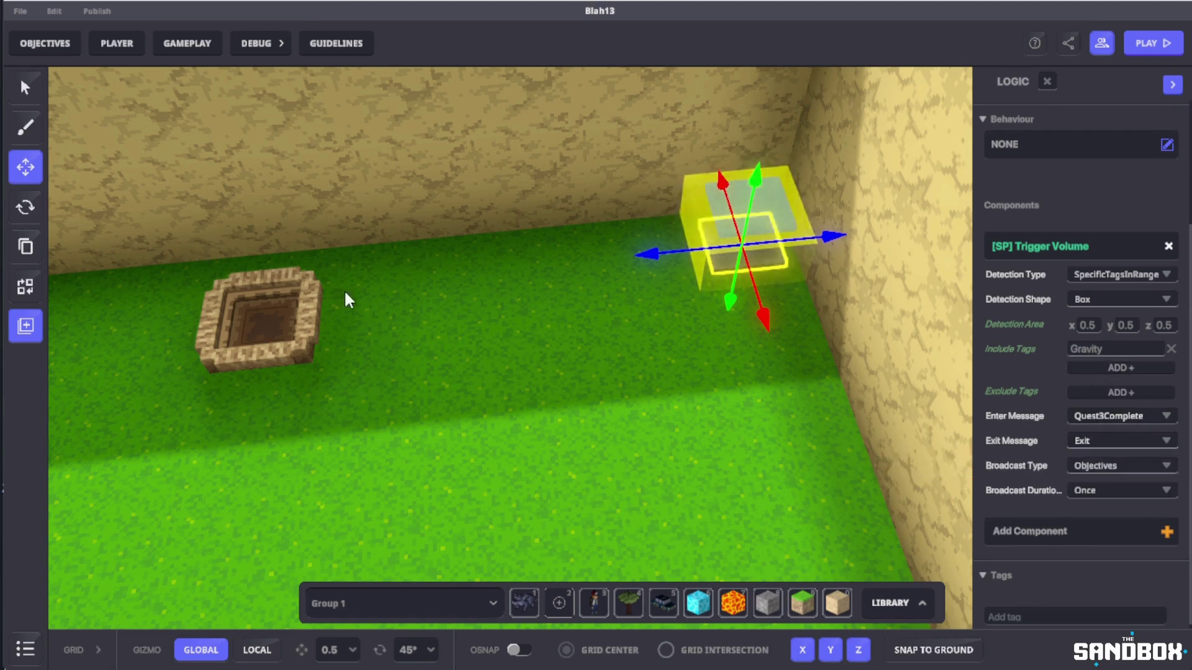
{"action": "key", "text": "a"}
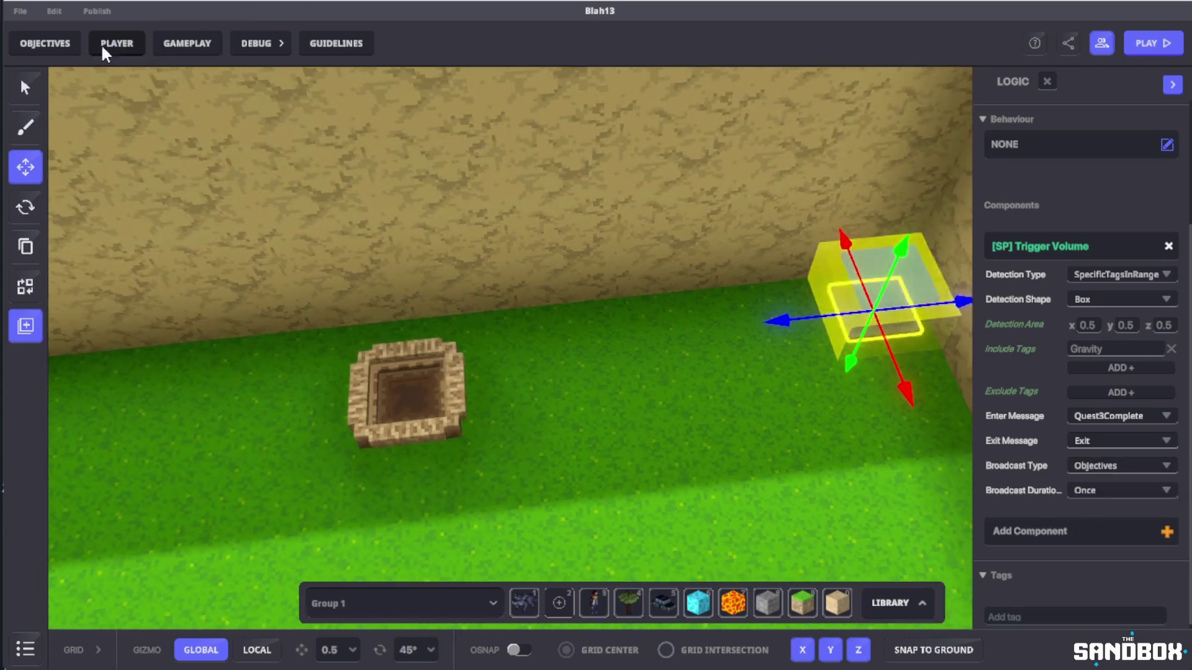
{"action": "left_click", "coordinate": [34, 43]}
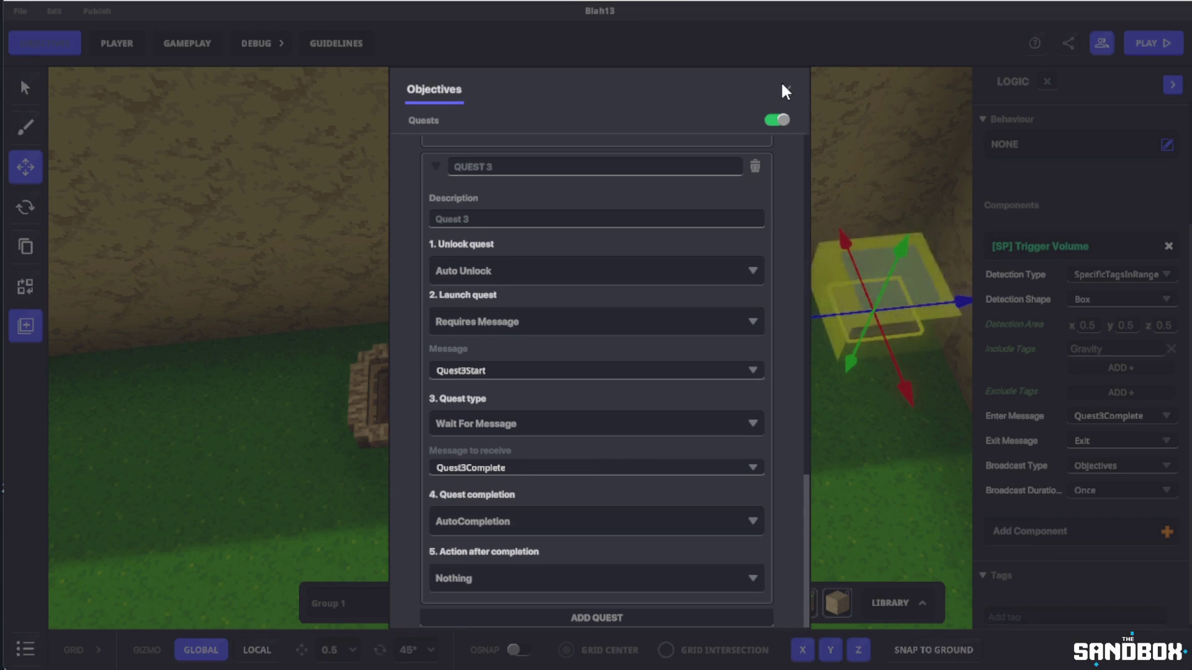
{"action": "left_click", "coordinate": [786, 92]}
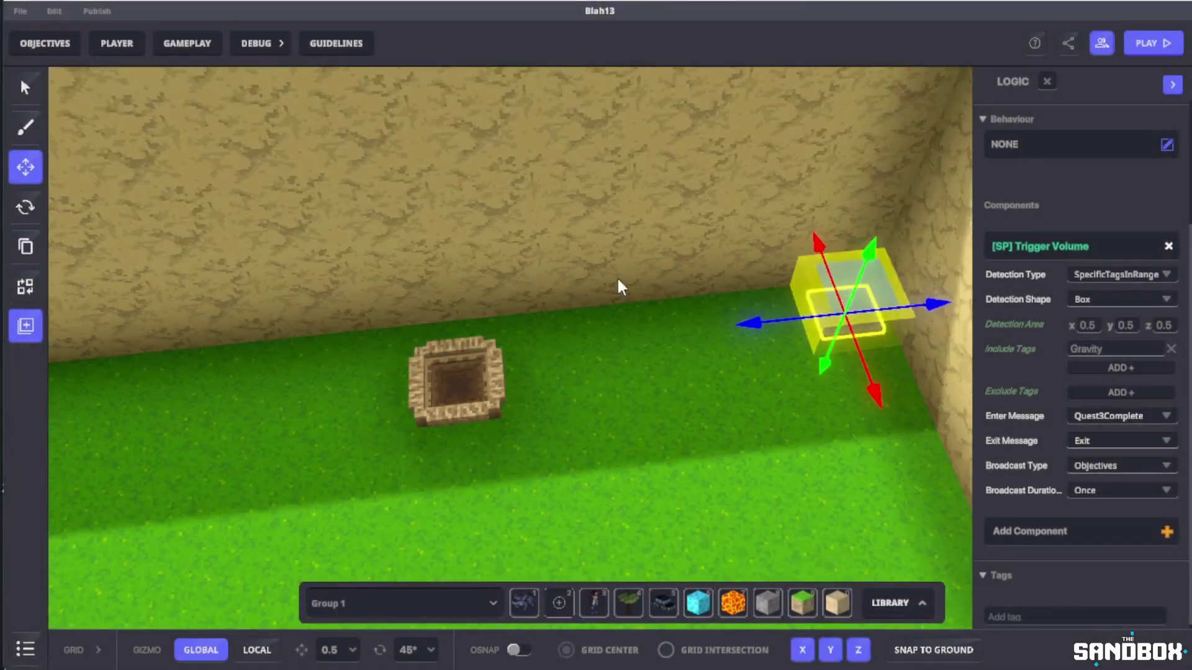
Step: Reopen Game Rules and delete the Player Timer G variable, leaving only Player Time L
{"action": "left_click", "coordinate": [185, 47]}
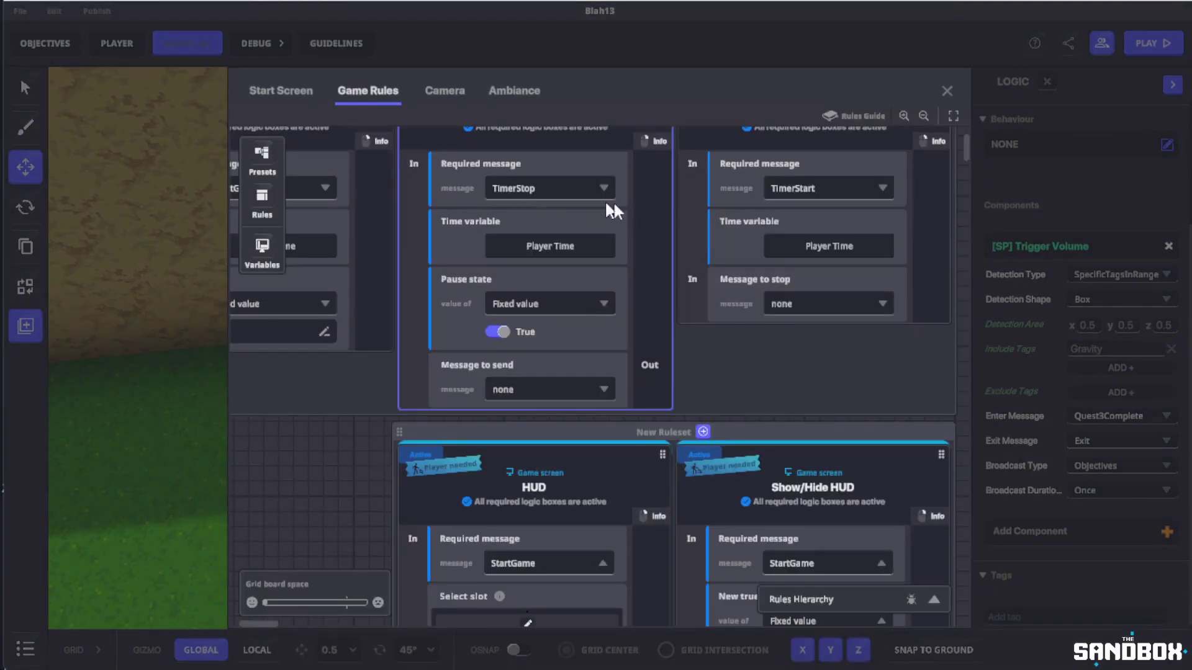
{"action": "left_click_drag", "start_coordinate": [626, 214], "coordinate": [700, 285]}
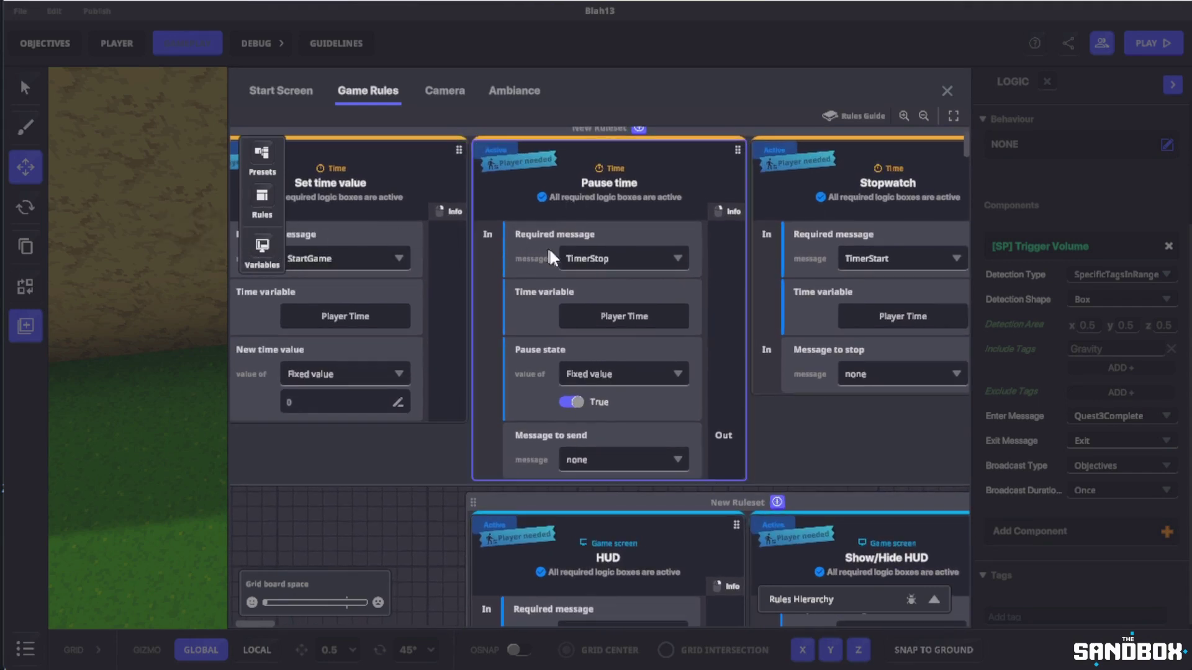
{"action": "left_click", "coordinate": [262, 245]}
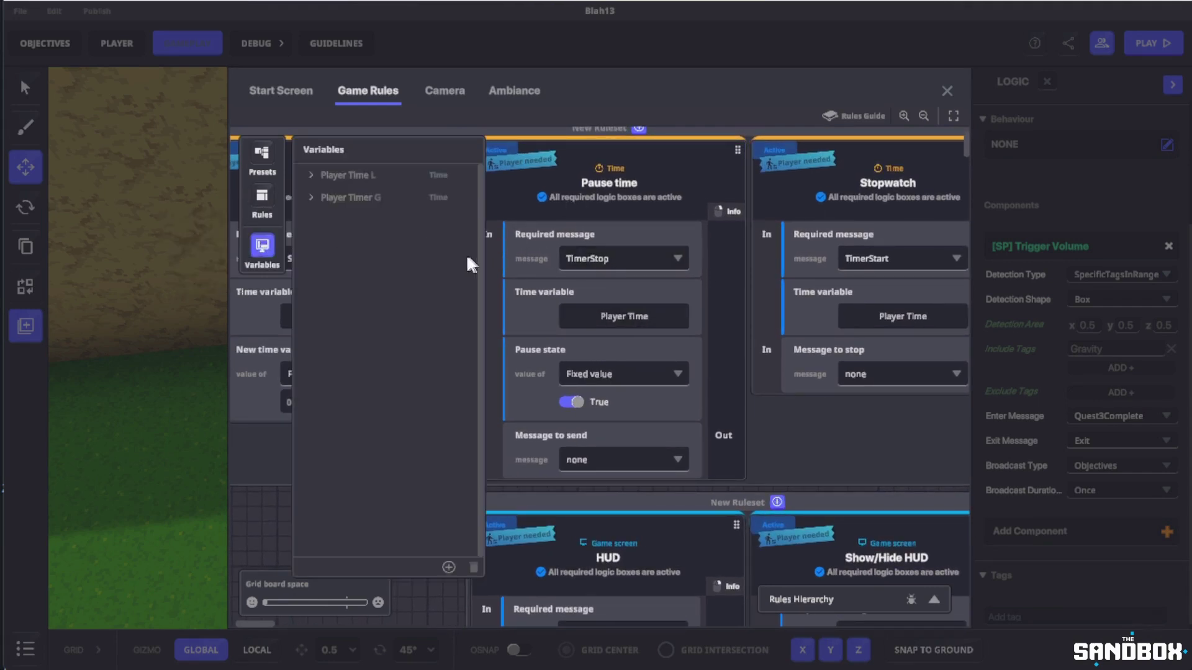
{"action": "left_click", "coordinate": [339, 200]}
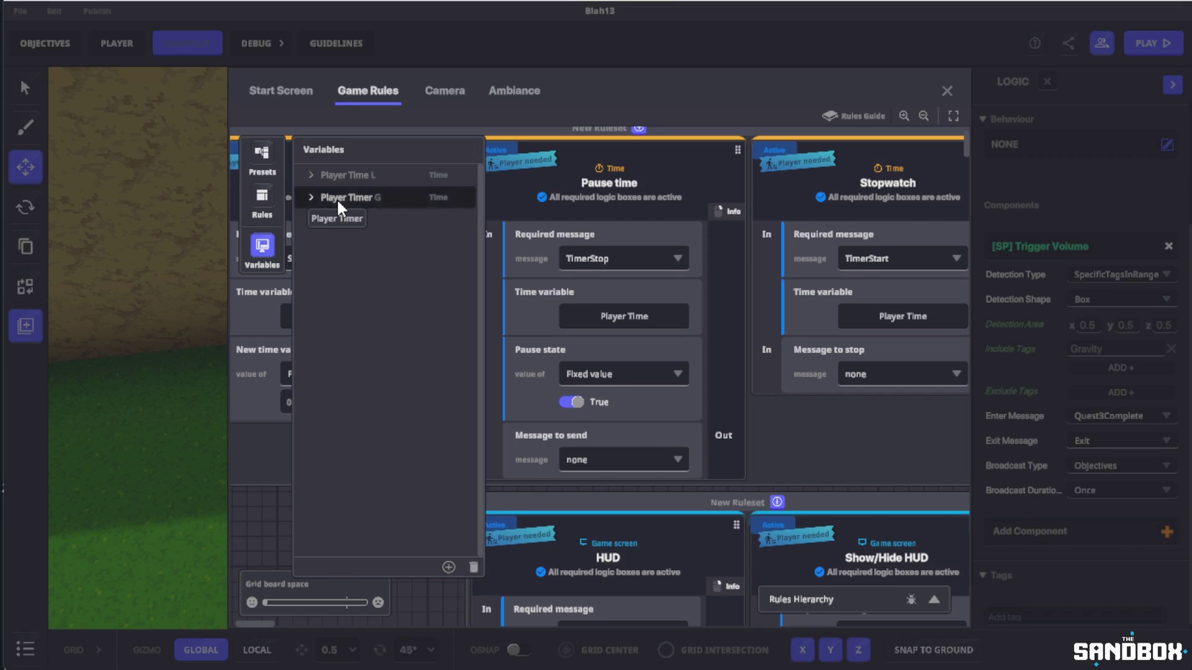
{"action": "left_click", "coordinate": [474, 567]}
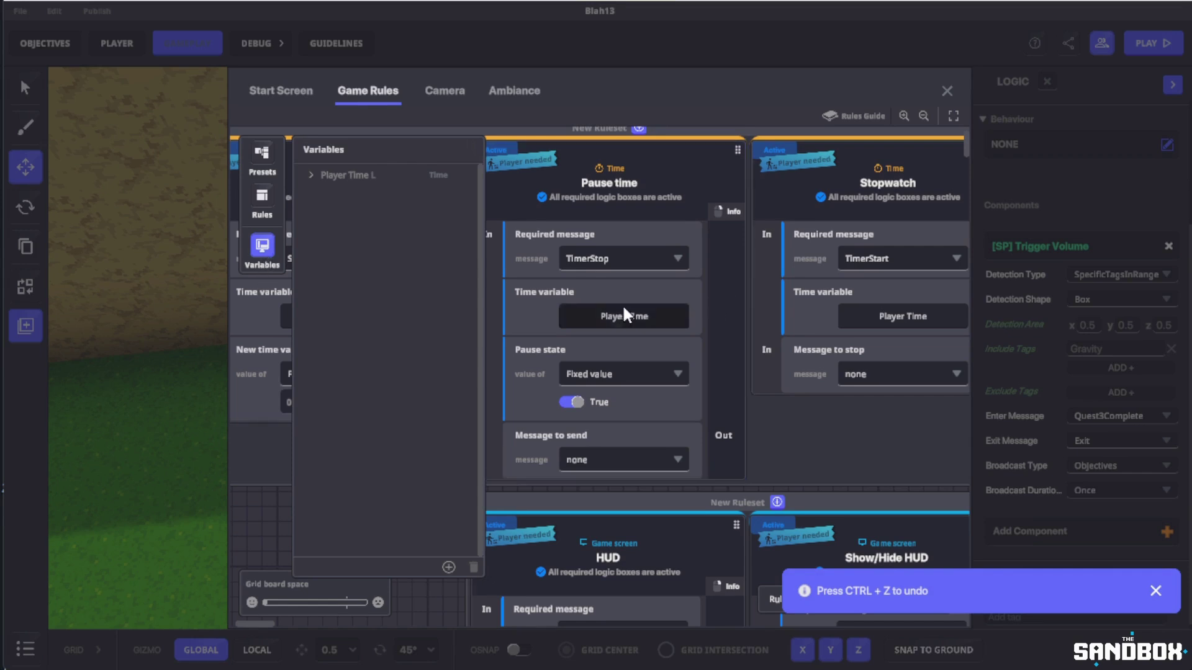
{"action": "left_click", "coordinate": [264, 248]}
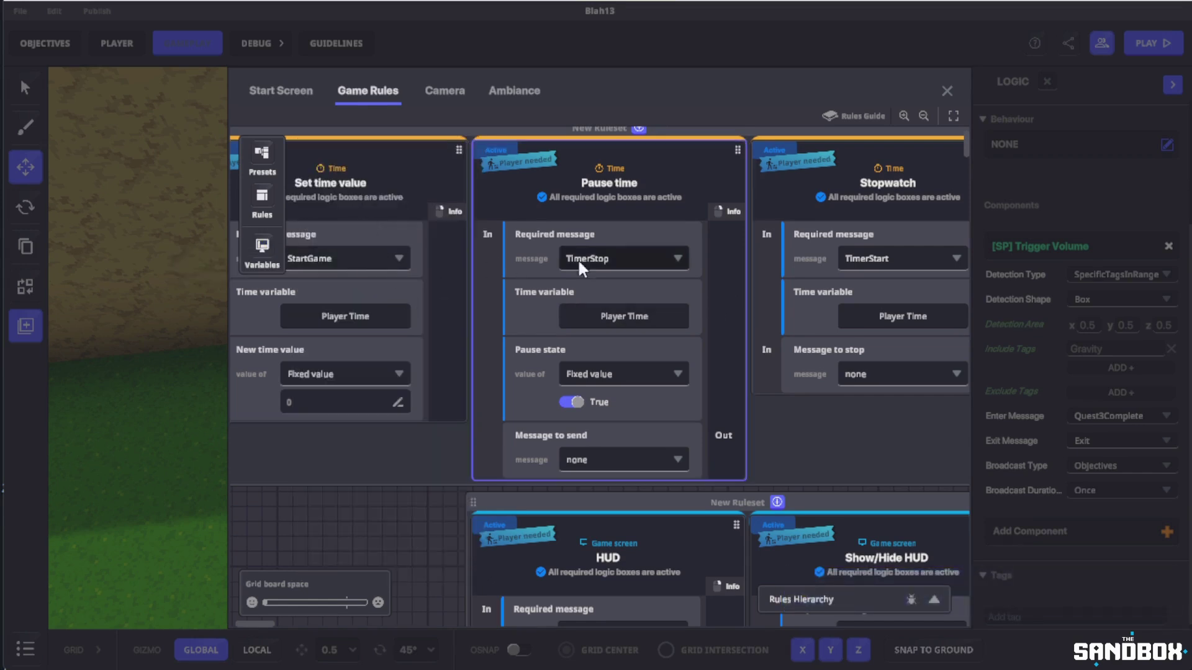
Step: Close Game Rules to return to the maze editor
{"action": "scroll", "coordinate": [879, 416], "scroll_direction": "down", "scroll_amount": 2}
{"action": "scroll", "coordinate": [872, 391], "scroll_direction": "up", "scroll_amount": 3}
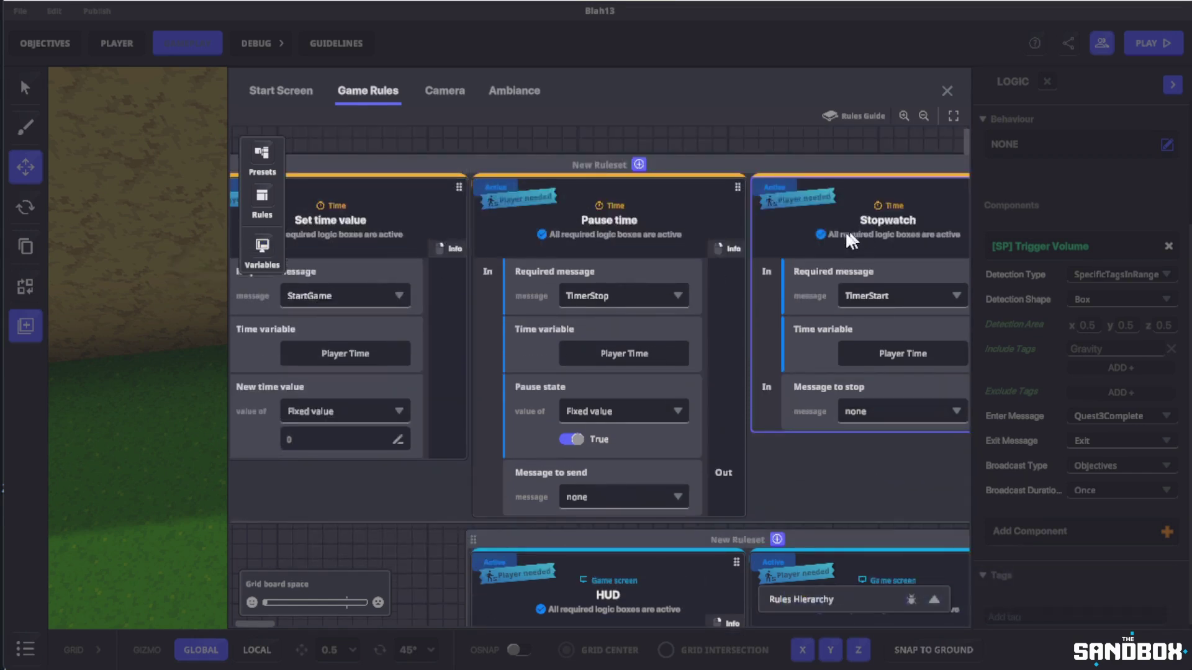
{"action": "scroll", "coordinate": [731, 213], "scroll_direction": "right", "scroll_amount": 3}
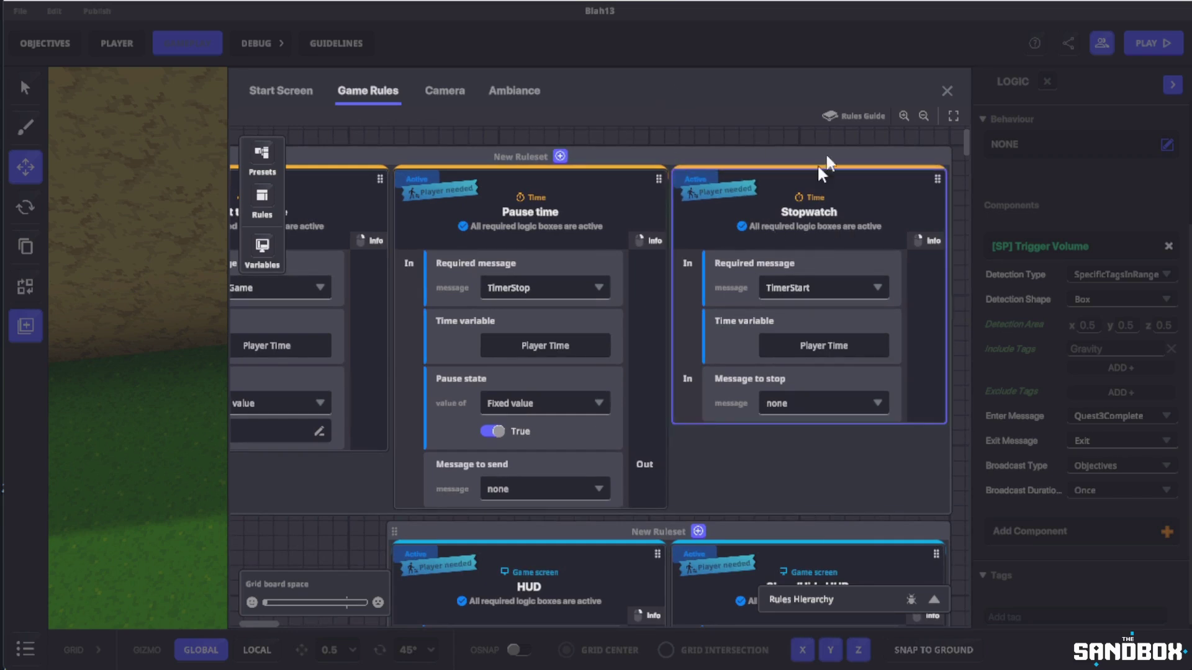
{"action": "left_click", "coordinate": [946, 90]}
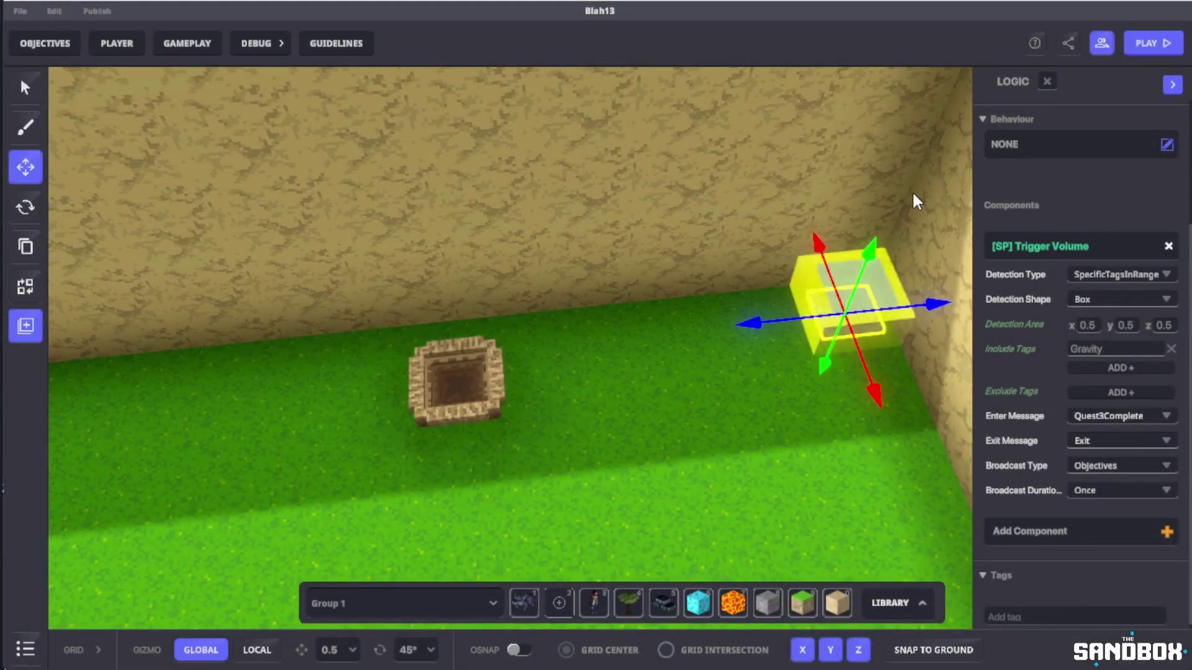
Step: Start a playtest and walk the avatar toward the far door, with the stopwatch running
{"action": "key", "text": "Tab"}
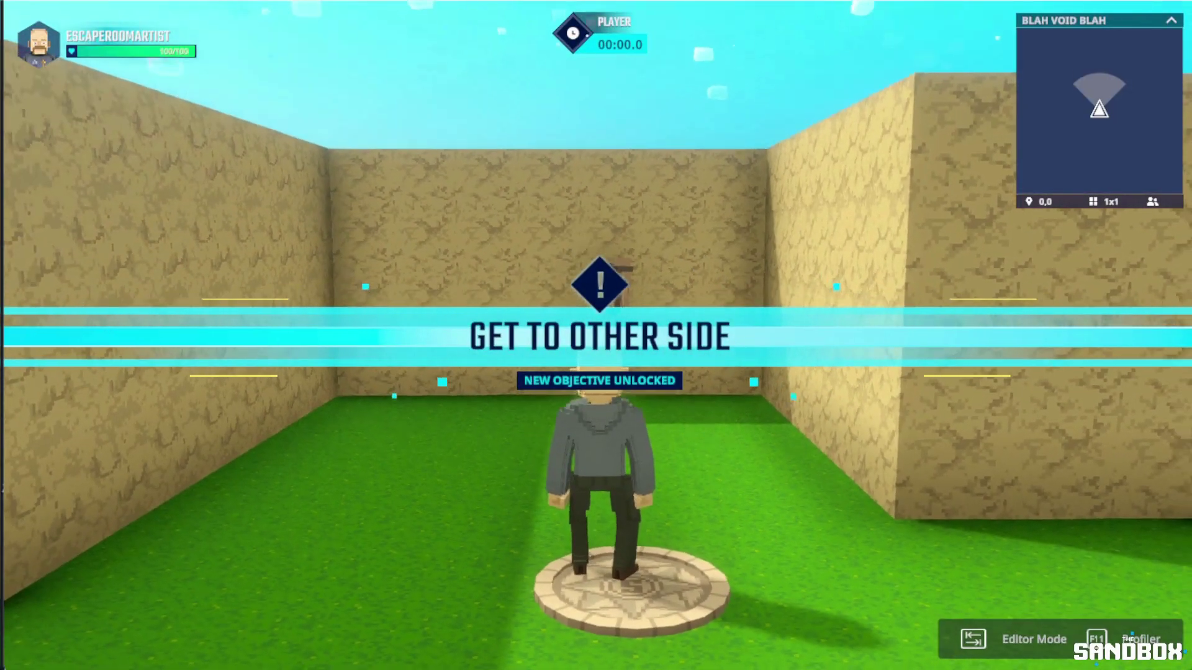
{"action": "key", "text": "w"}
{"action": "scroll", "coordinate": [595, 335], "scroll_direction": "up", "scroll_amount": 3}
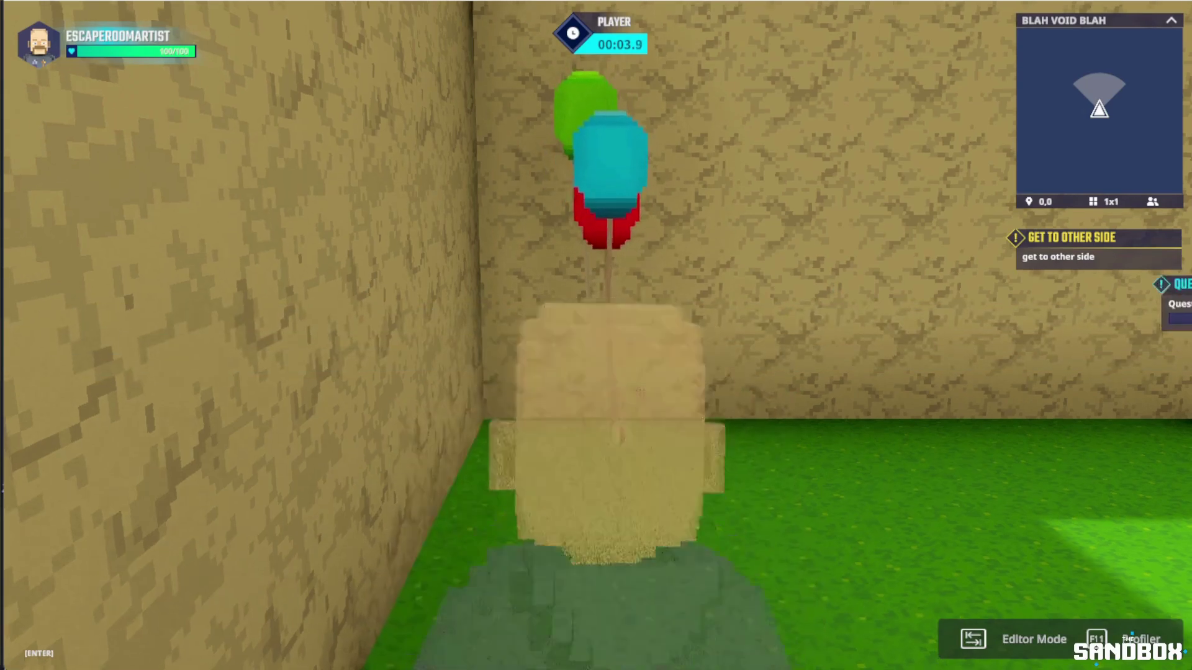
Step: Walk along the wall to complete Quest 1 and collect the snake for Quest 2
{"action": "key", "text": "w"}
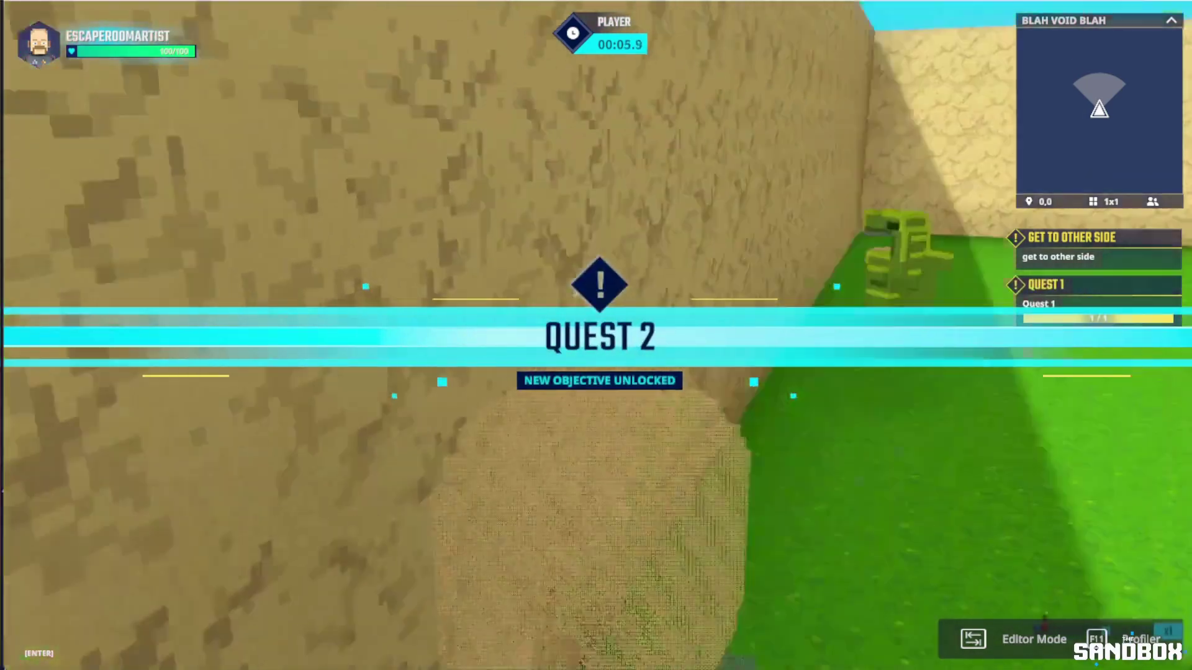
{"action": "key", "text": "w"}
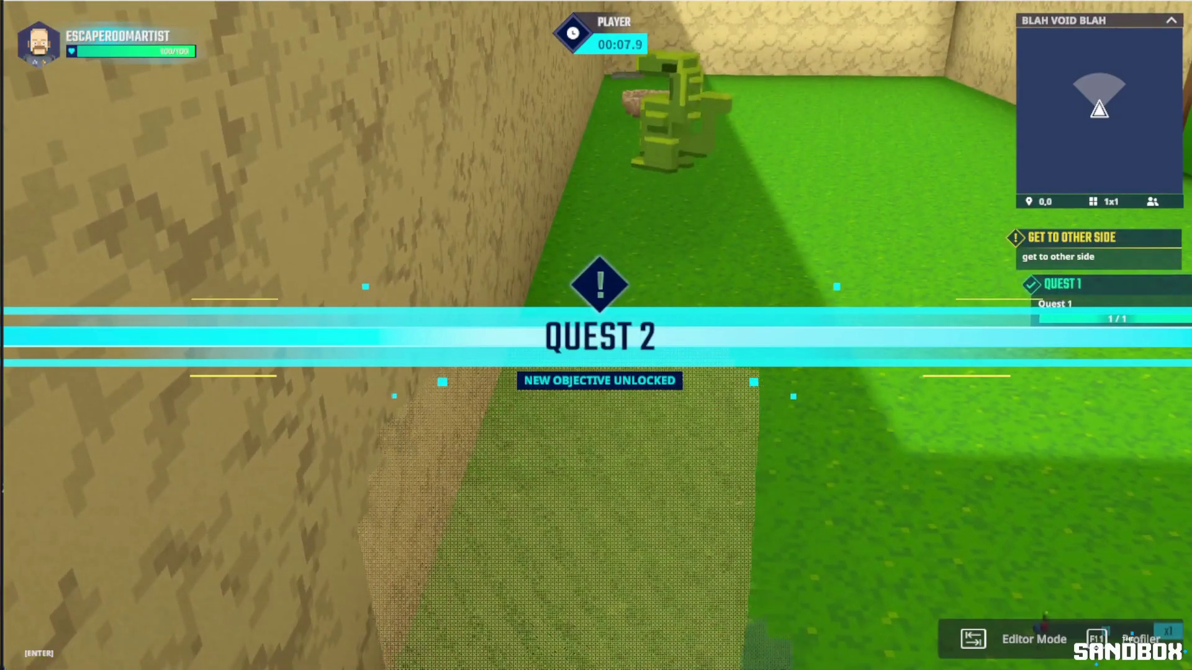
{"action": "key", "text": "w"}
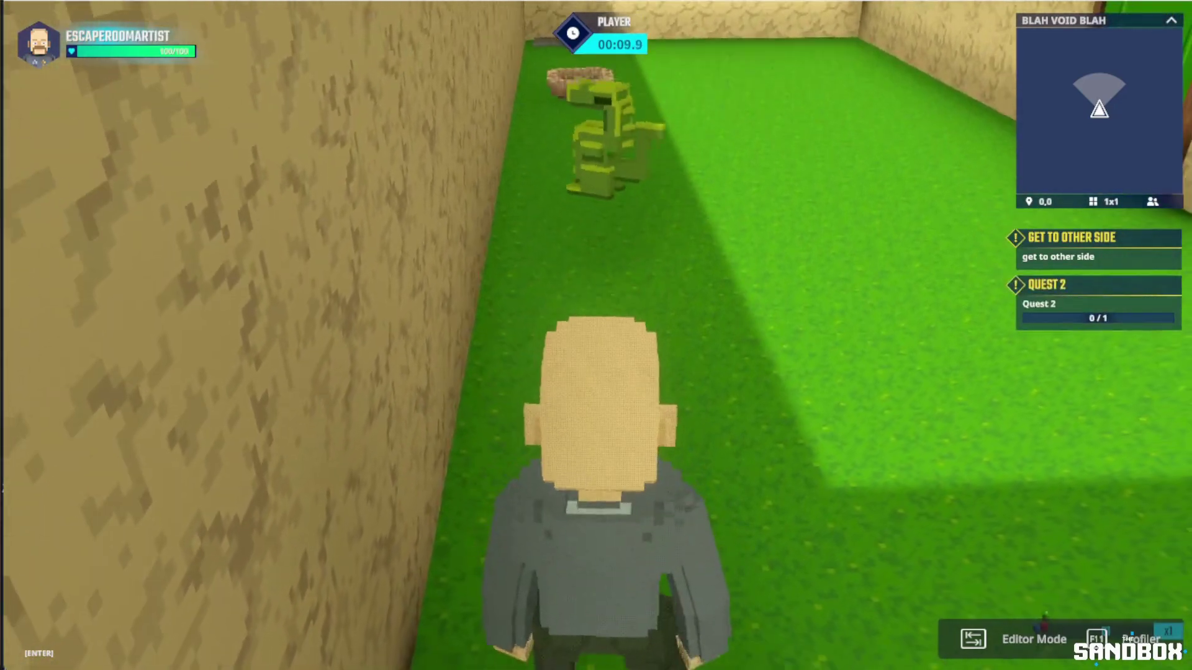
{"action": "key", "text": "w"}
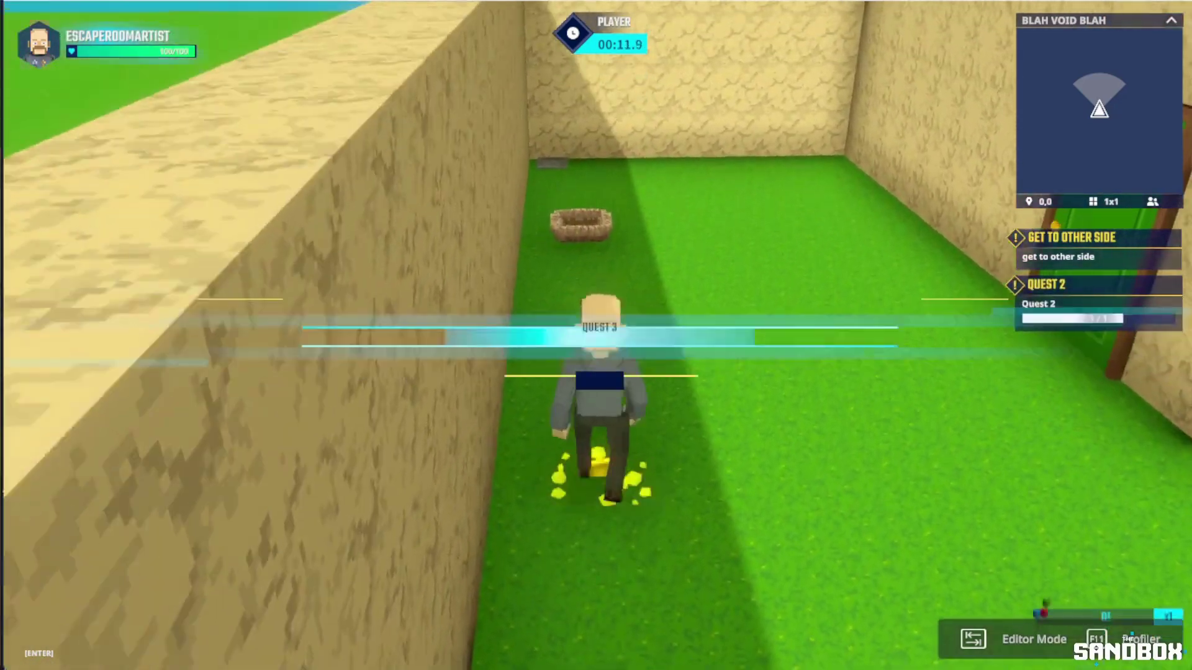
Step: Walk into the basket to complete Quest 3, freezing the timer at 00:37.2
{"action": "key", "text": "w"}
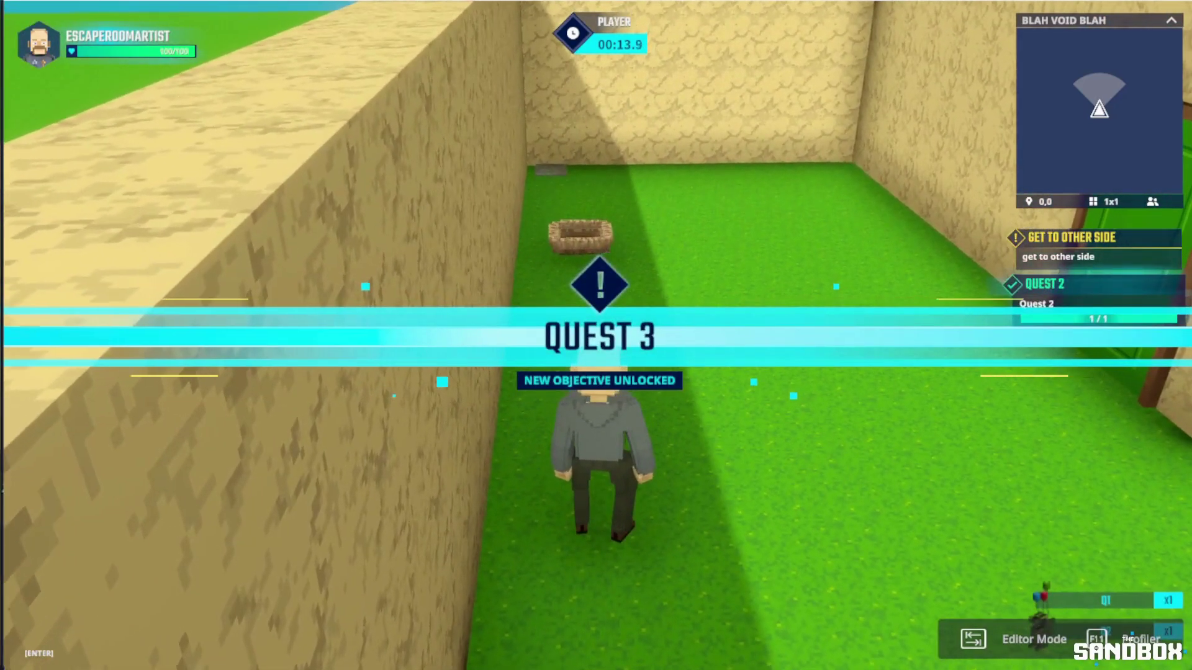
{"action": "key", "text": "w"}
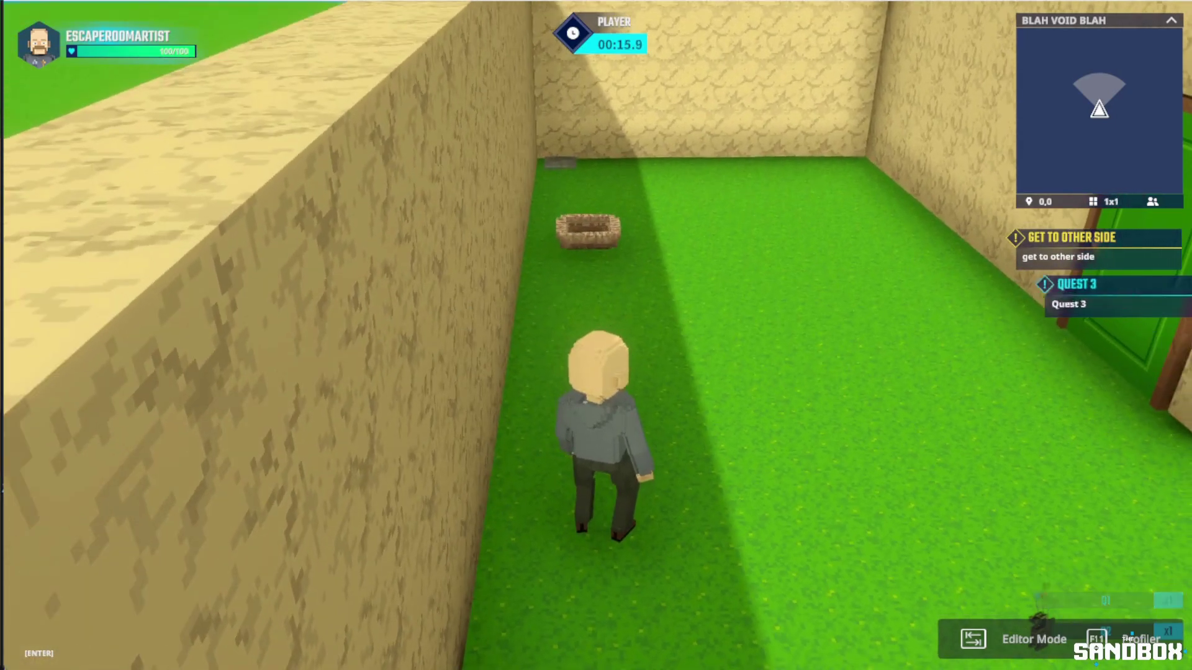
{"action": "key", "text": "w"}
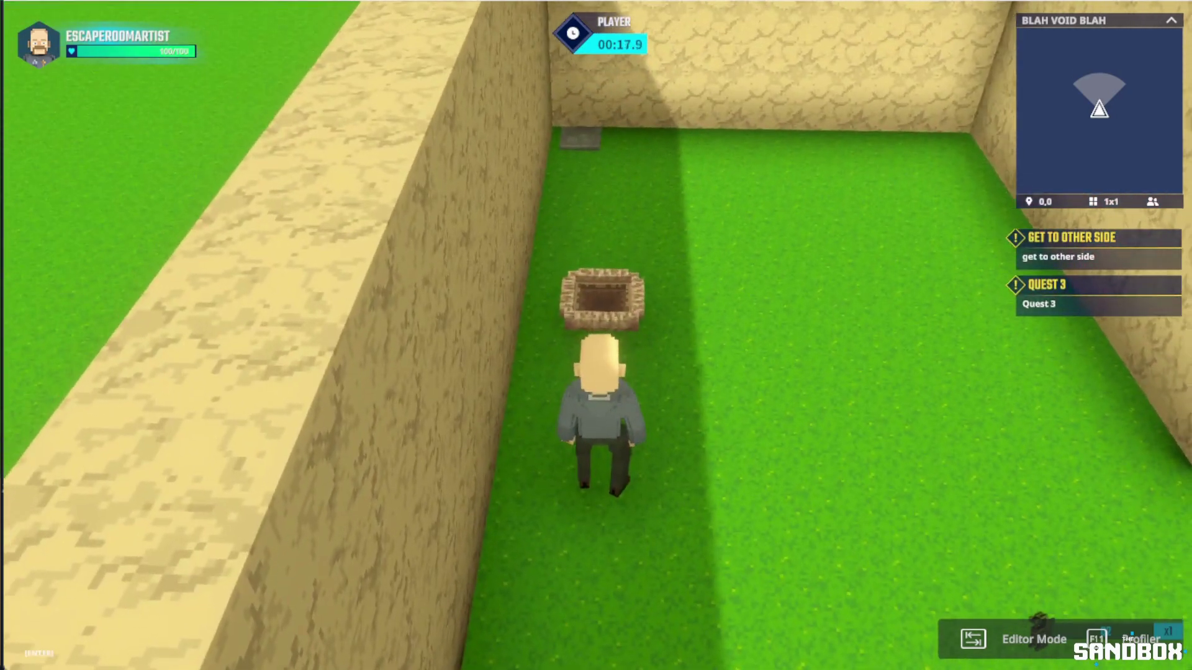
{"action": "key", "text": "w"}
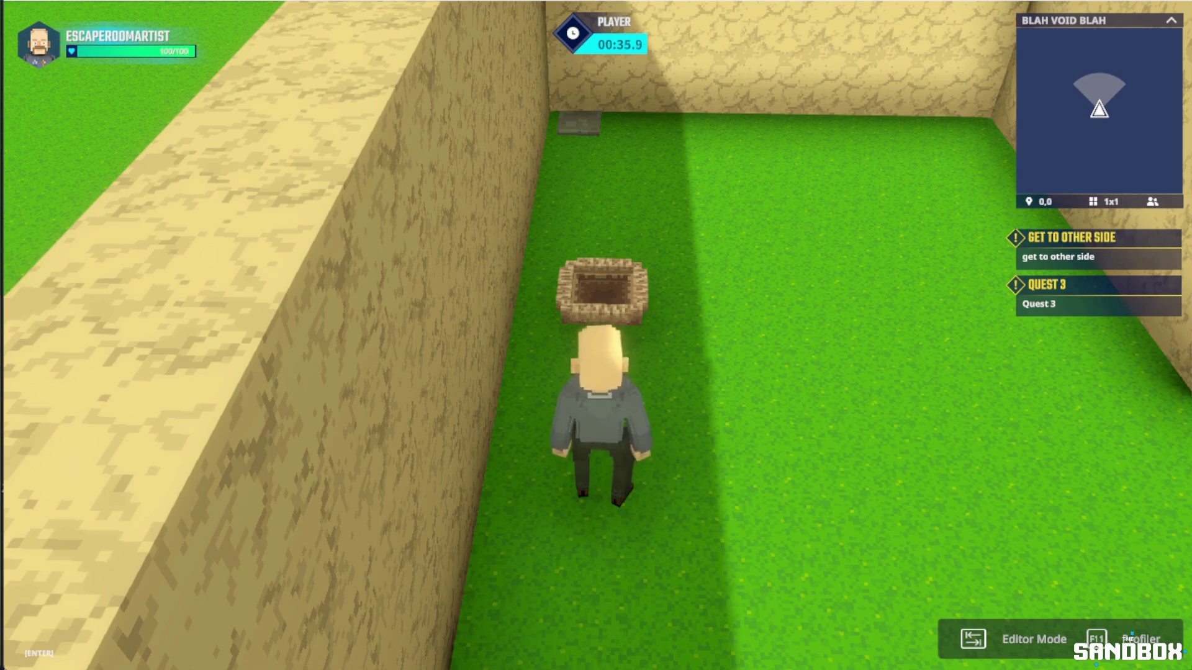
{"action": "key", "text": "w"}
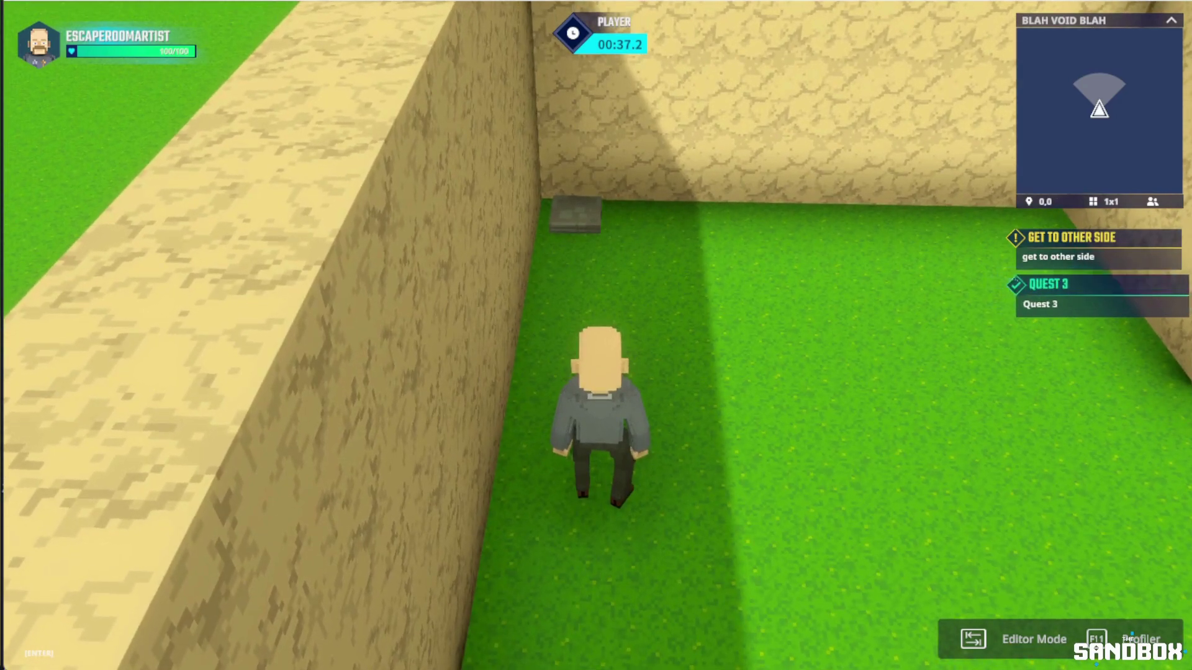
Step: Jump at the back wall, then play the Happy mood emote
{"action": "key", "text": "w"}
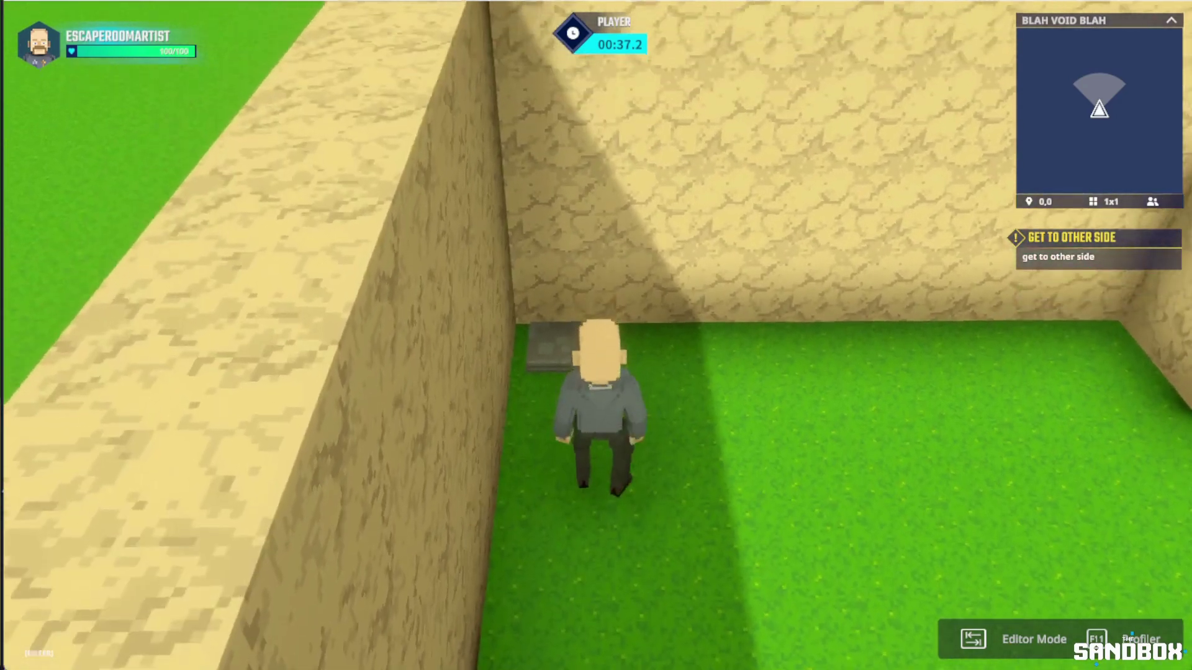
{"action": "key", "text": "space"}
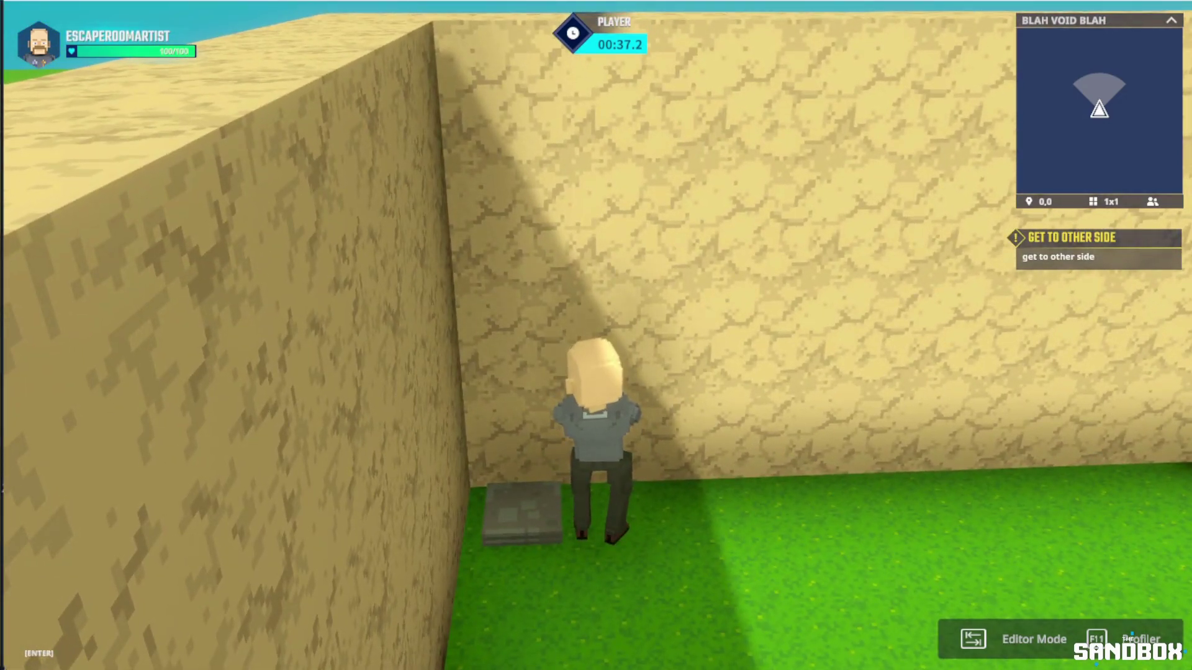
{"action": "key", "text": "s"}
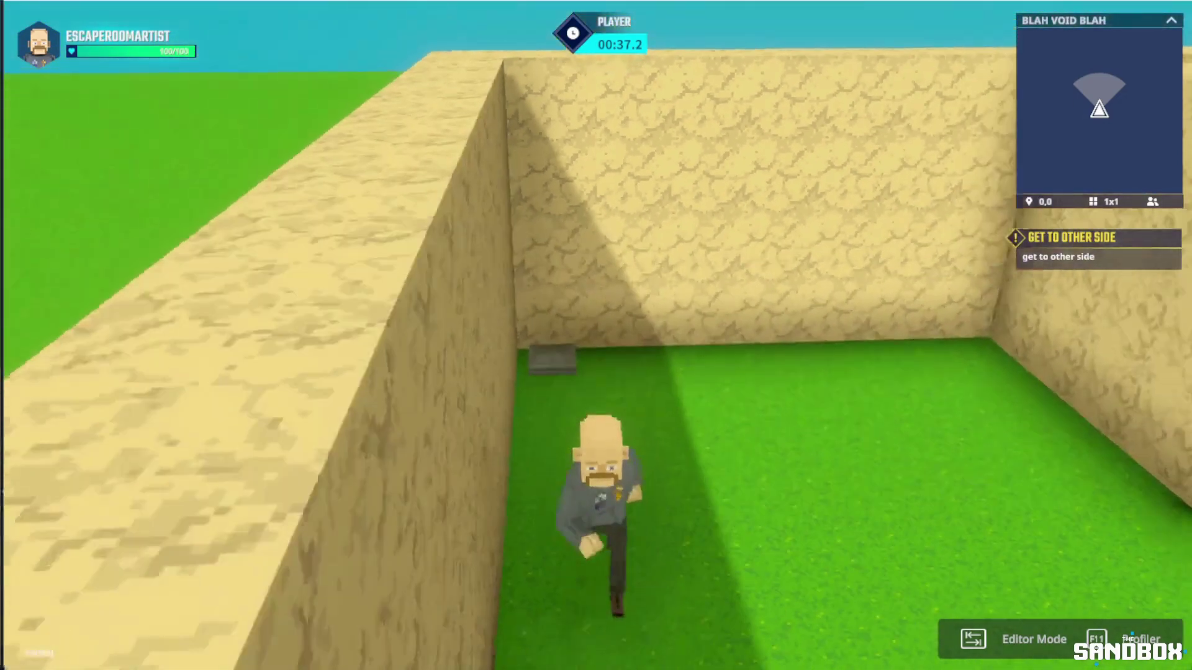
{"action": "key", "text": "w"}
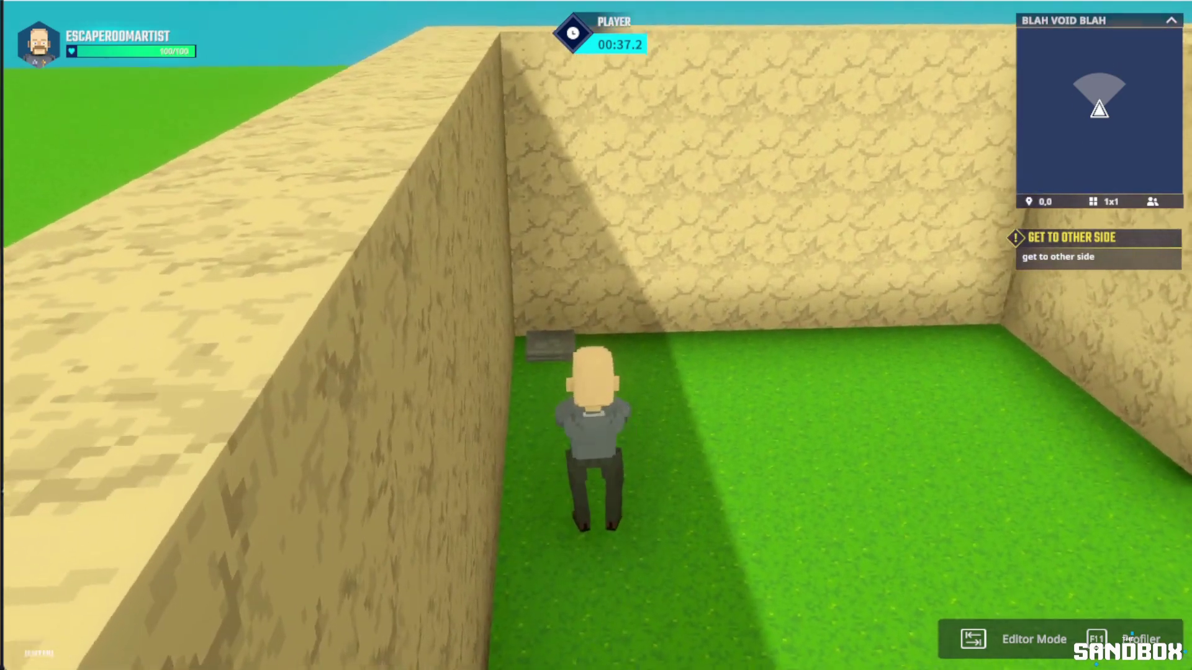
{"action": "scroll", "coordinate": [595, 335], "scroll_direction": "up", "scroll_amount": 3}
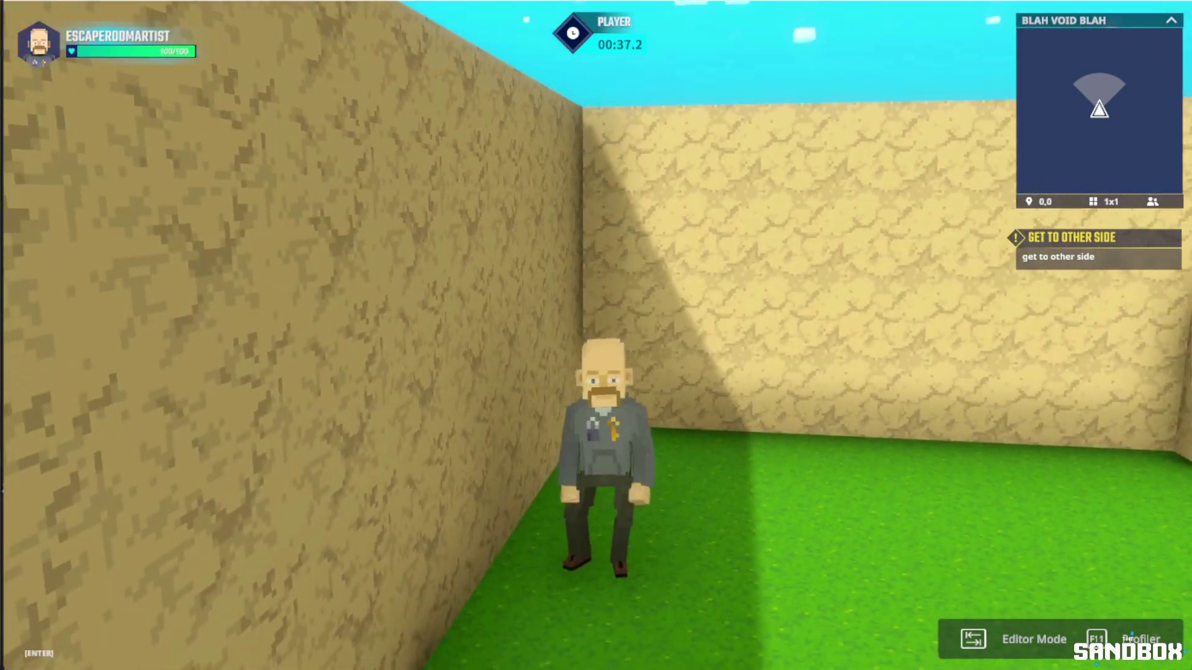
{"action": "key", "text": "t"}
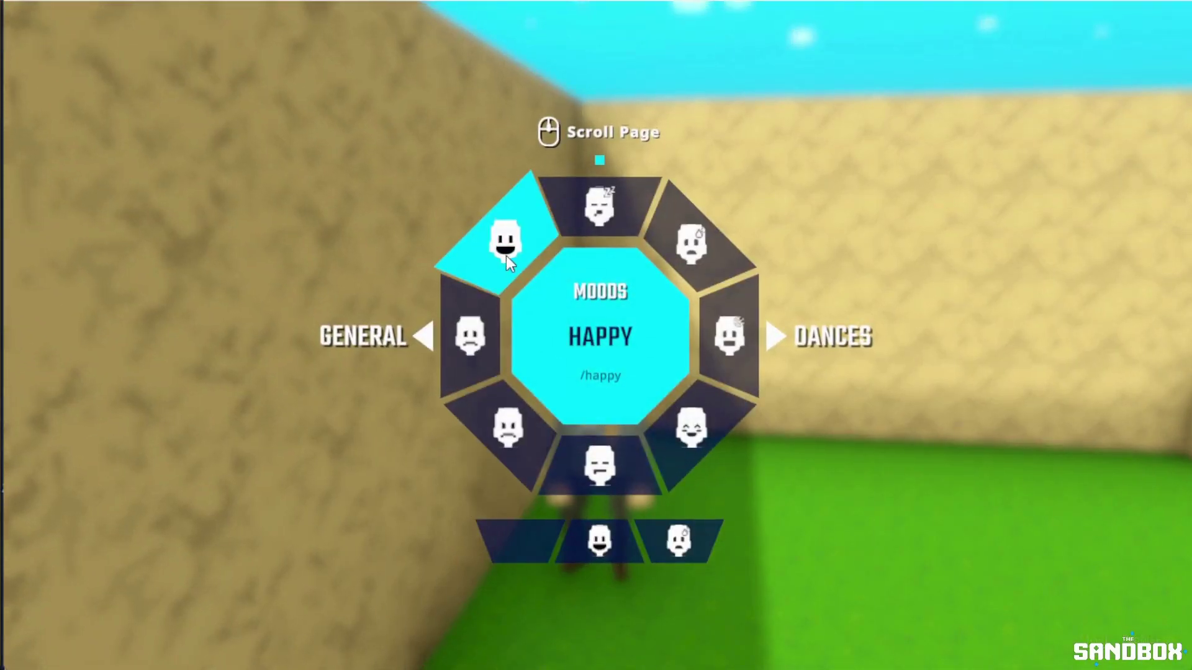
{"action": "left_click", "coordinate": [505, 257]}
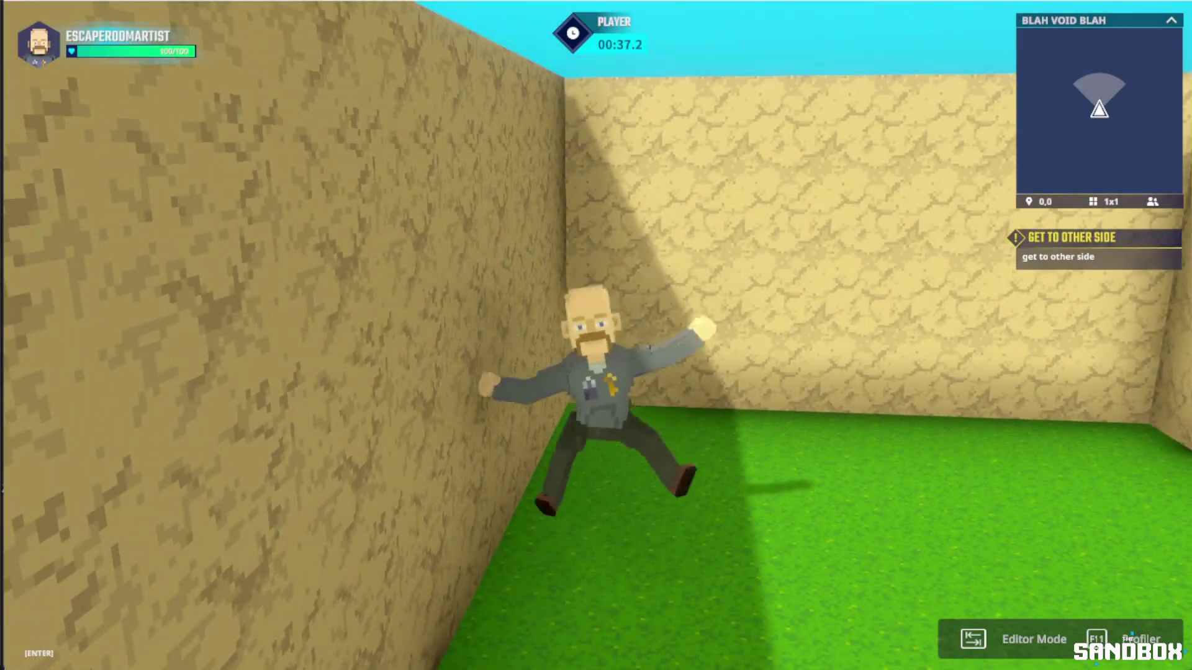